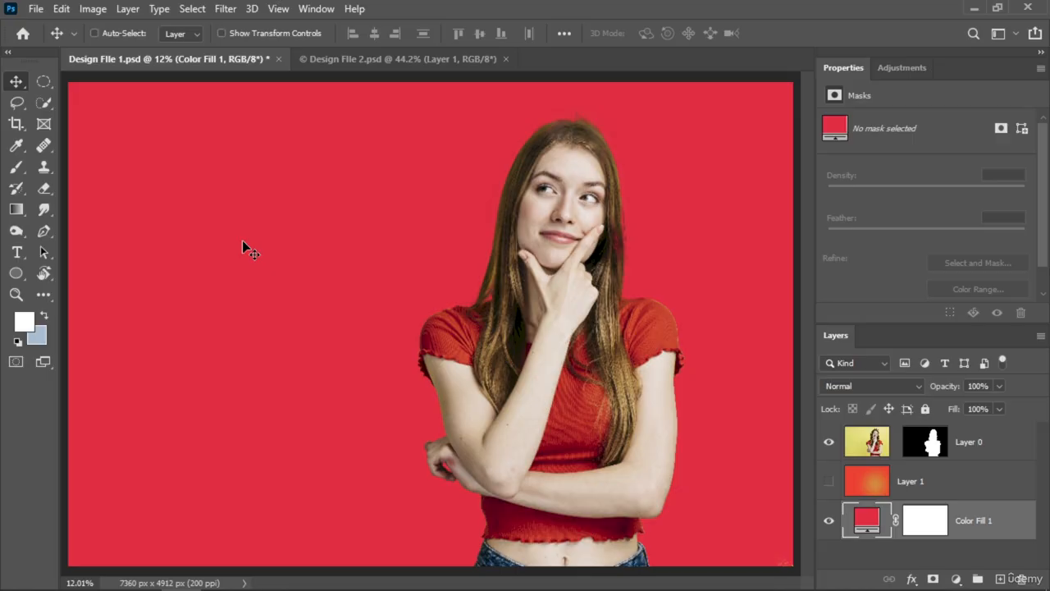
Step: Show the gradient on Layer 1, and briefly hide Layer 0 to view the background alone before showing it again
left_click(829, 481)
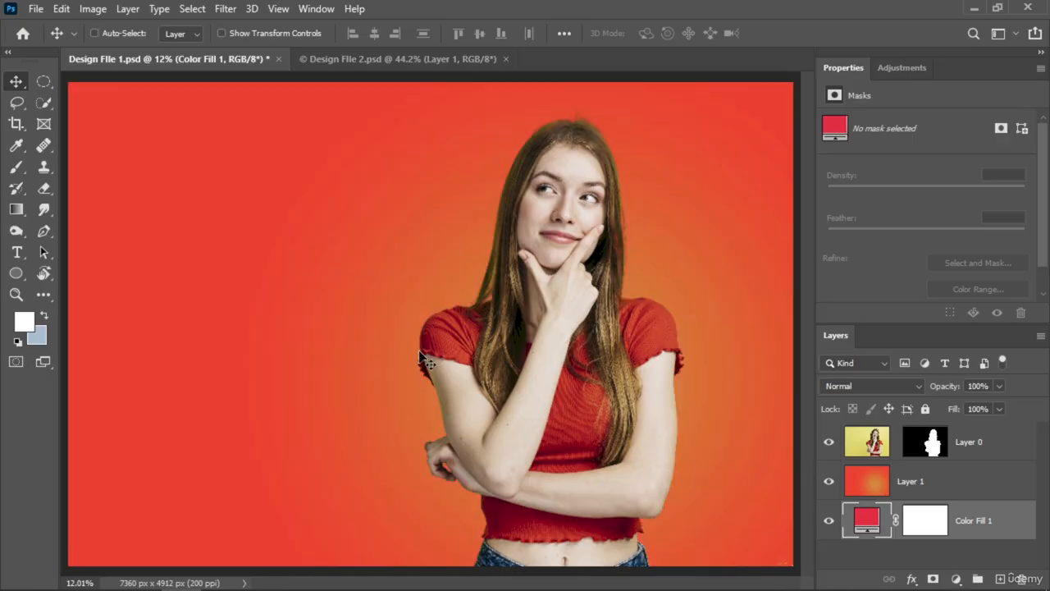
left_click(829, 442)
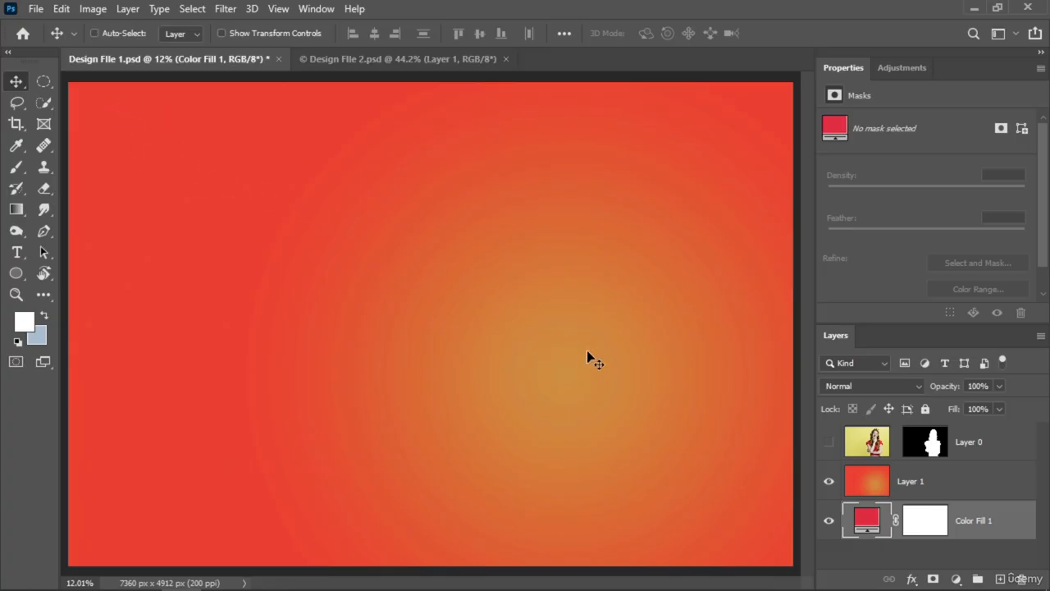
left_click(829, 441)
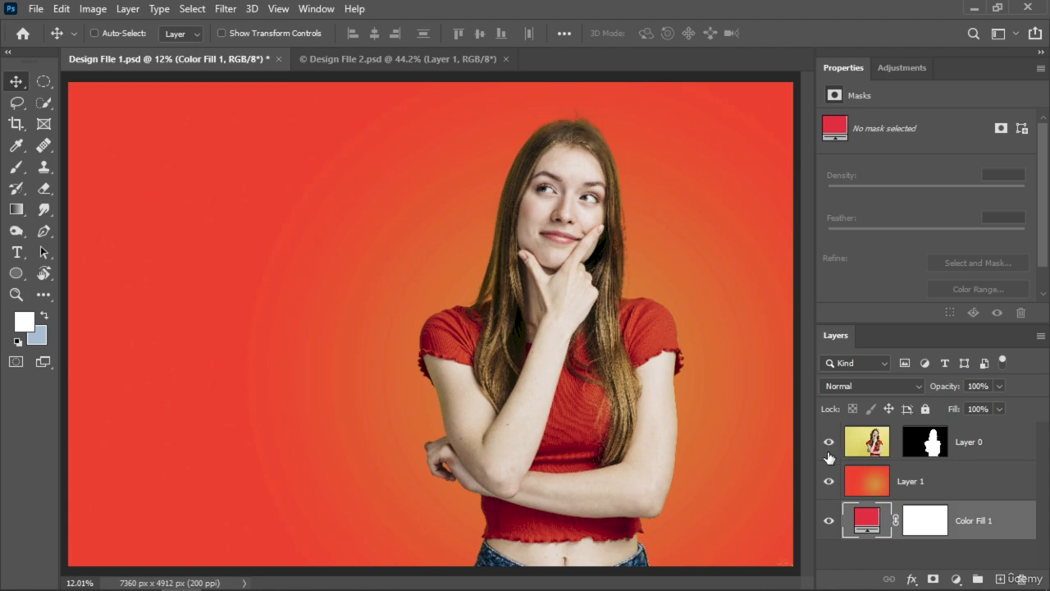
Step: Add a new empty layer above Layer 0 and activate the Gradient tool
left_click(988, 458)
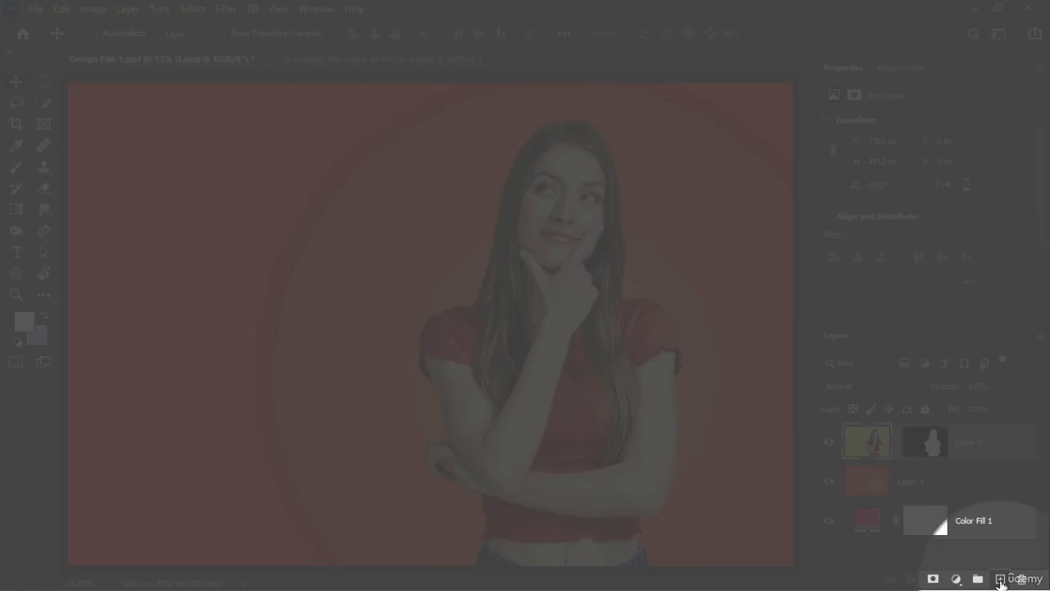
left_click(1000, 579)
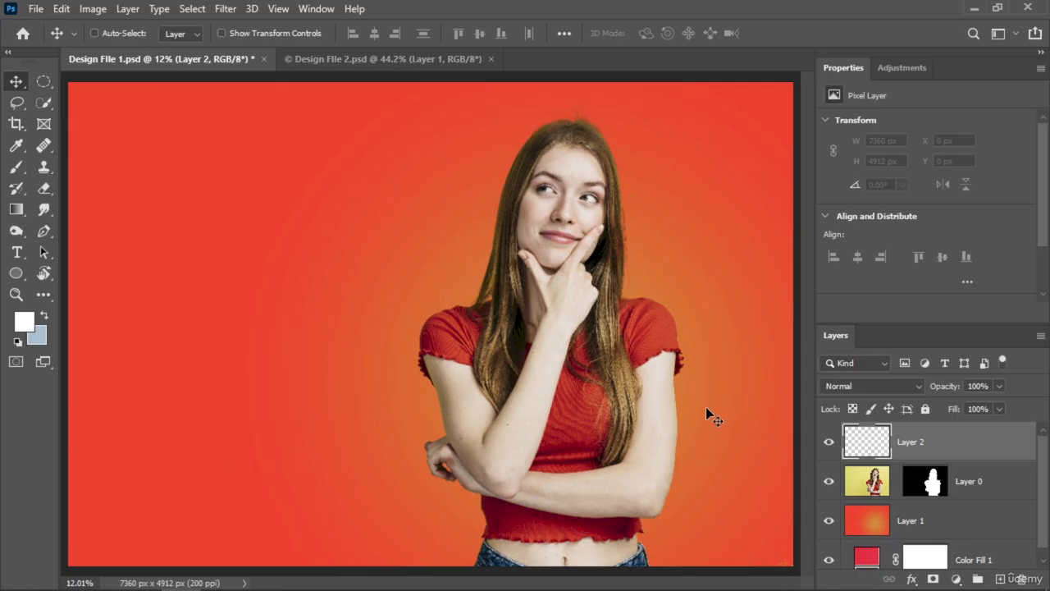
key("ctrl+minus")
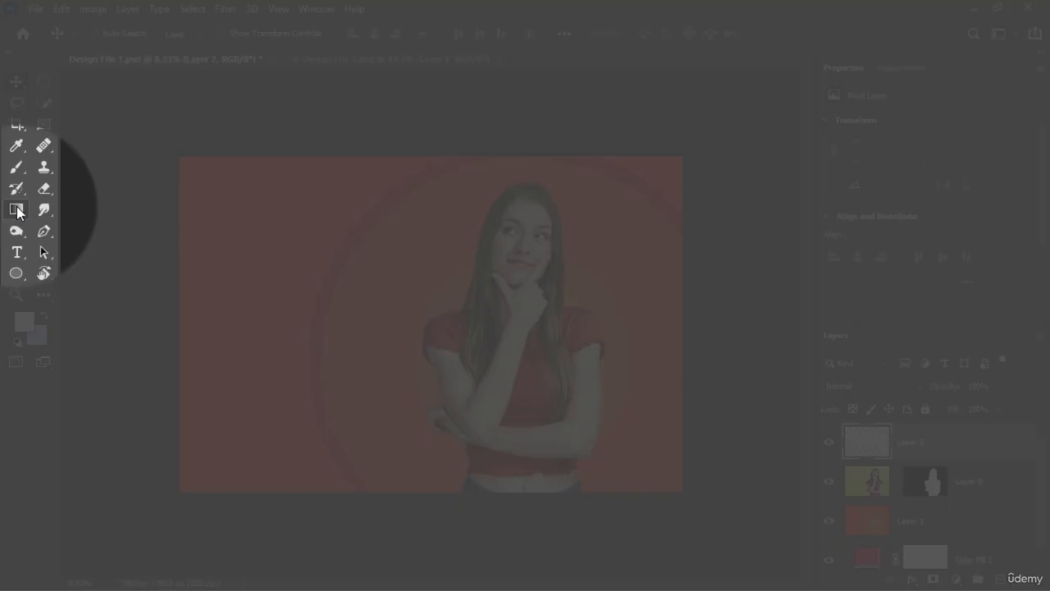
left_click(16, 210)
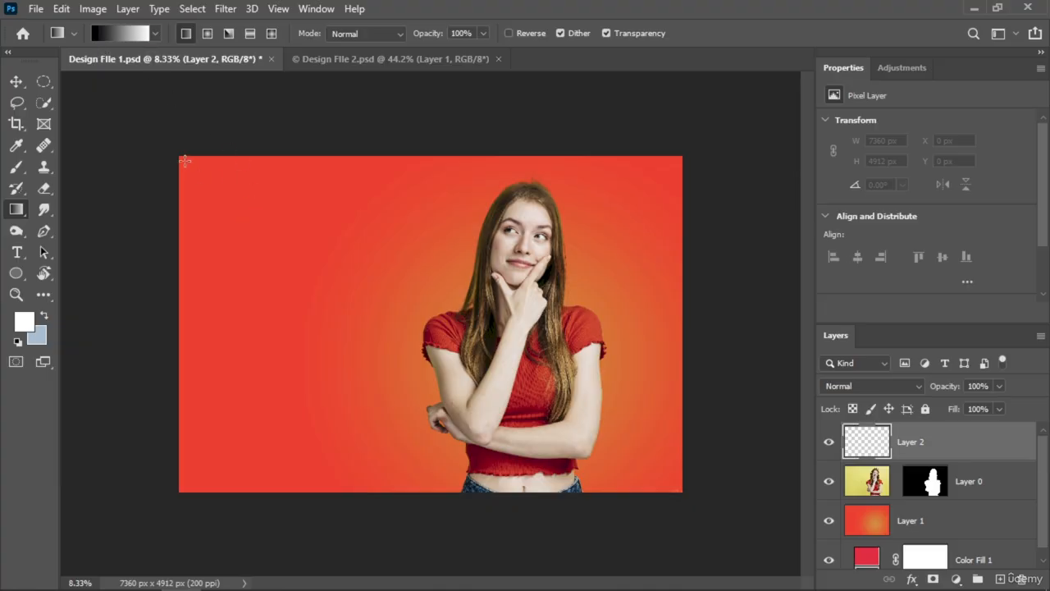
Step: Try a black-to-white linear gradient from the canvas's upper-left corner to its lower-right corner, and undo it
mouse_move(185, 161)
left_mouse_down()
mouse_move(551, 346)
mouse_move(670, 482)
left_mouse_up()
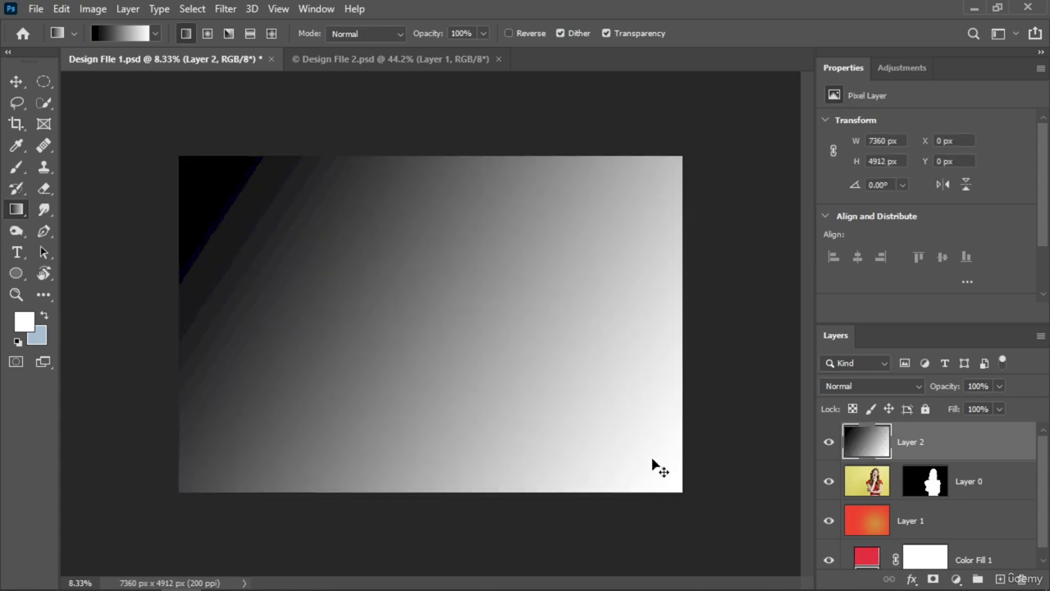
key("ctrl+z")
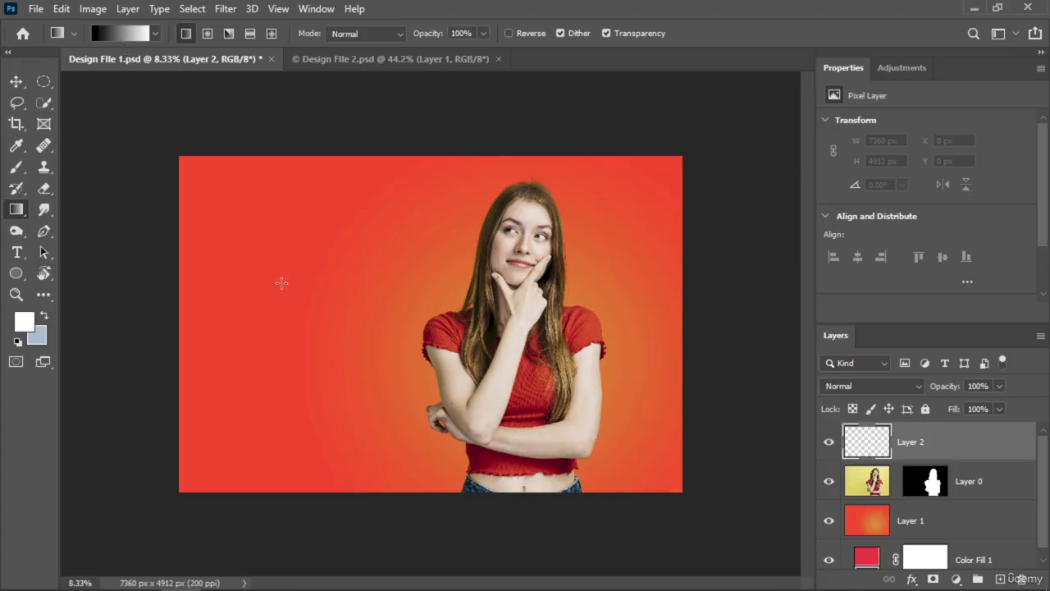
Step: Set the gradient's starting colour stop to pink f1049b
left_click(124, 38)
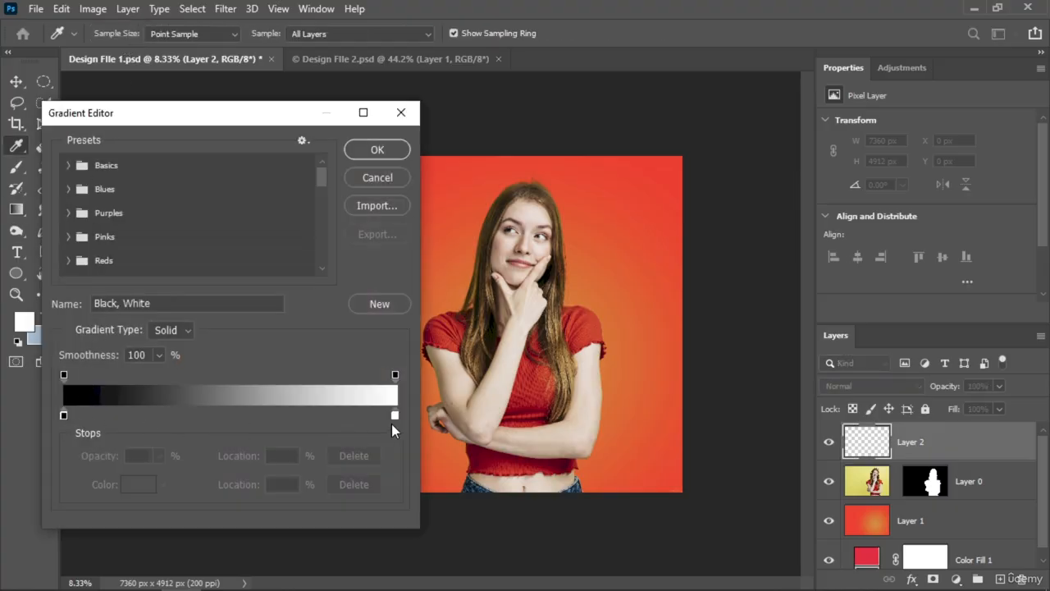
double_click(63, 416)
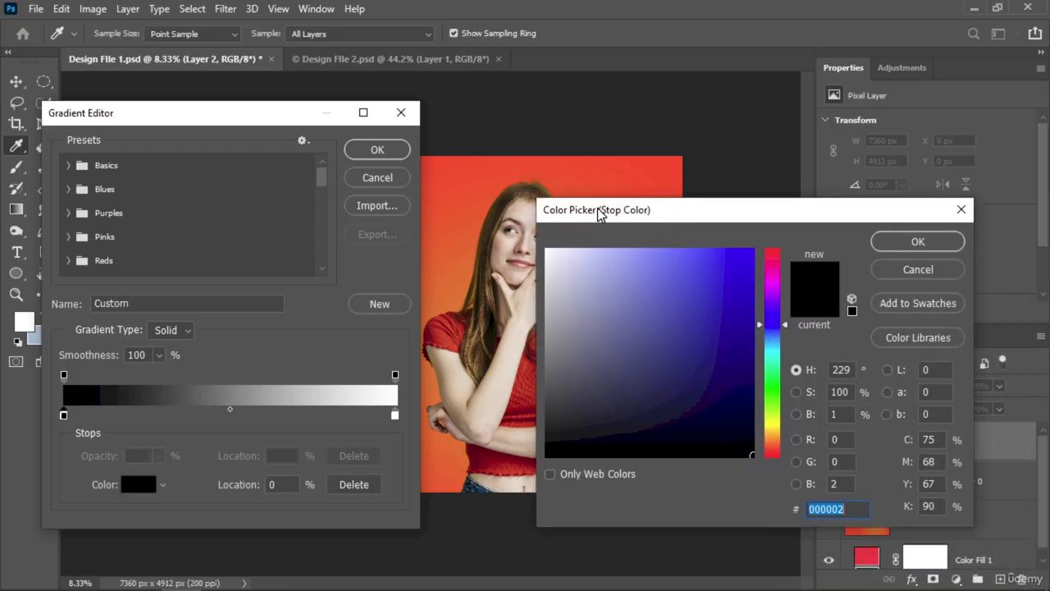
left_click_drag(599, 215, 582, 190)
left_click_drag(760, 269, 759, 260)
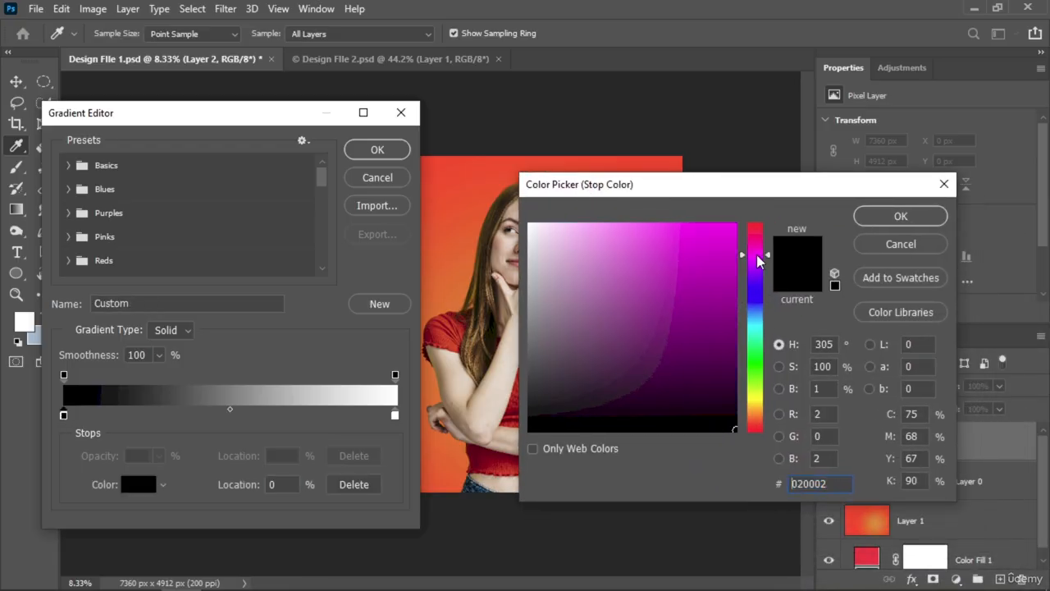
left_click_drag(735, 225, 759, 245)
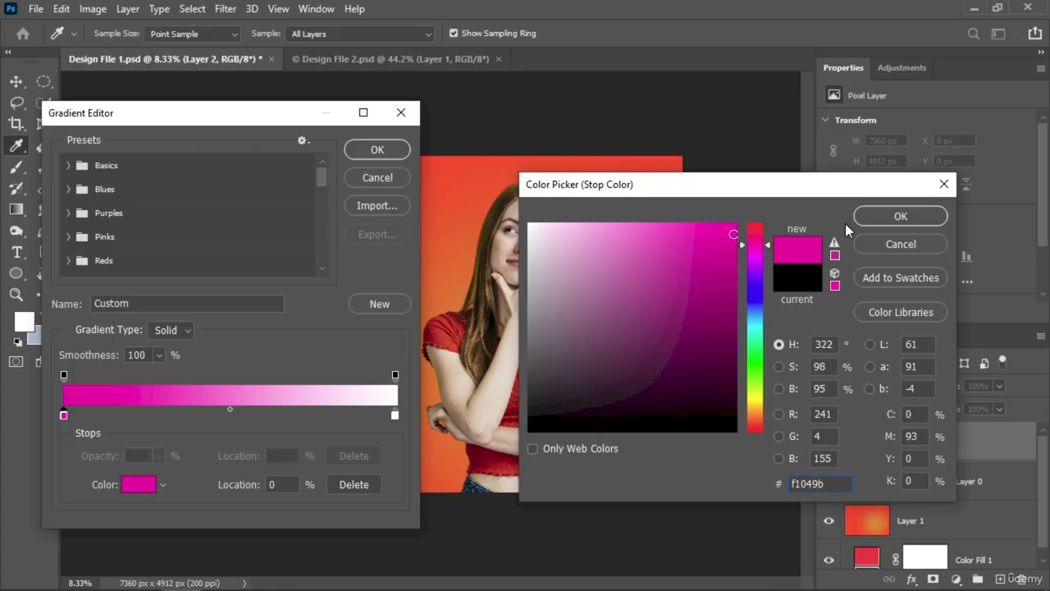
left_click(900, 216)
Step: Set the gradient's end colour stop to blue 0042ff and accept the edited gradient
left_click(396, 416)
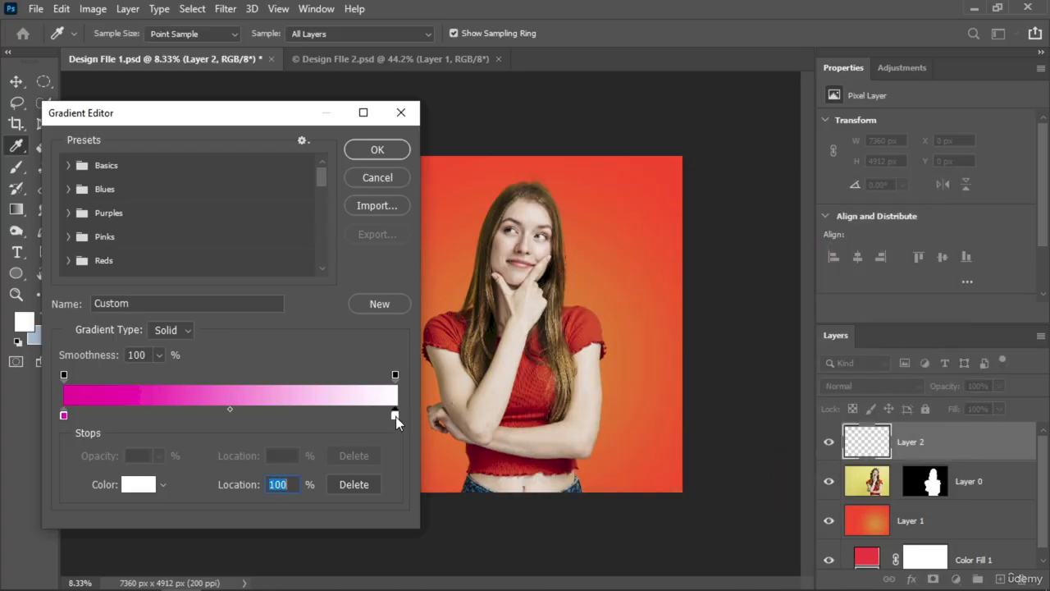
double_click(396, 416)
left_click(755, 275)
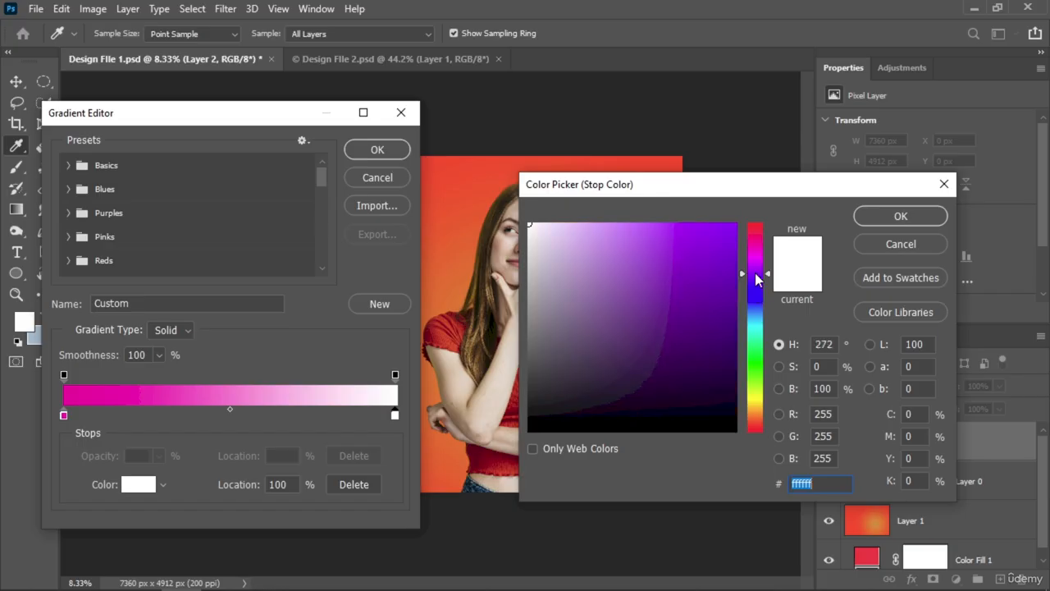
left_click_drag(756, 279, 756, 302)
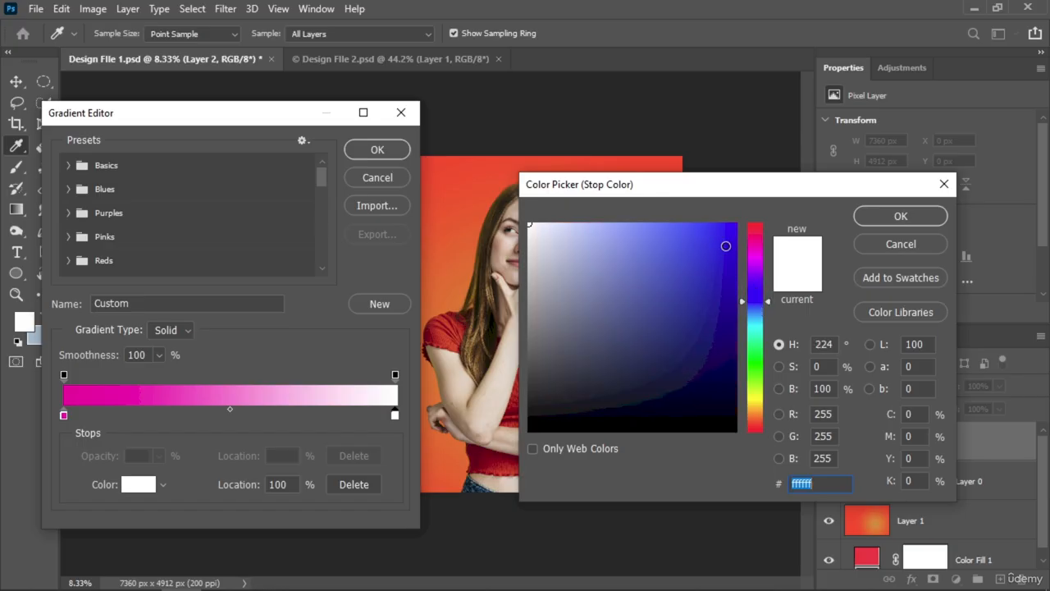
left_click_drag(725, 246, 737, 222)
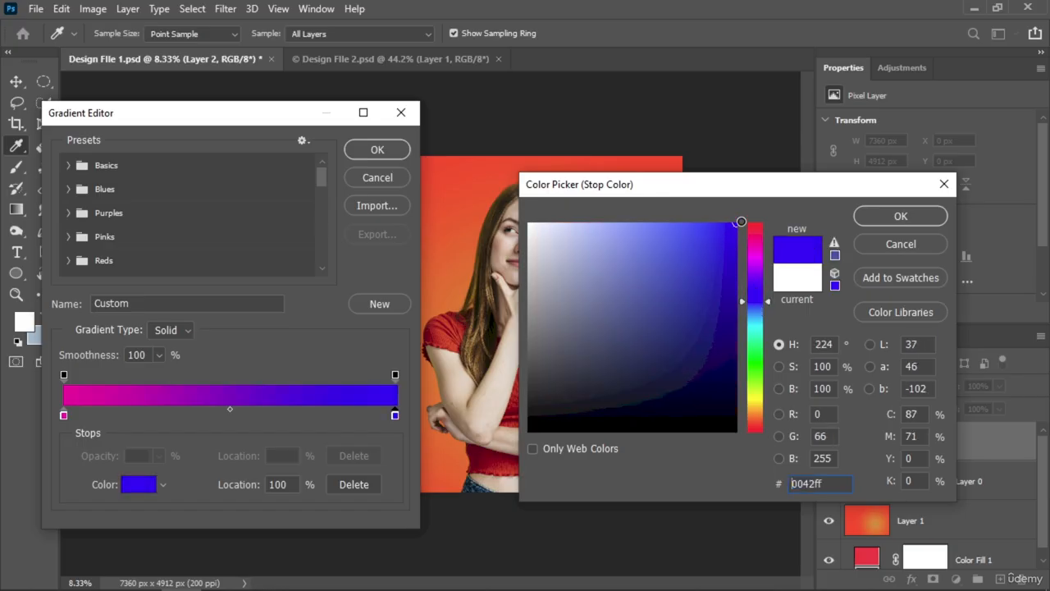
left_click(888, 216)
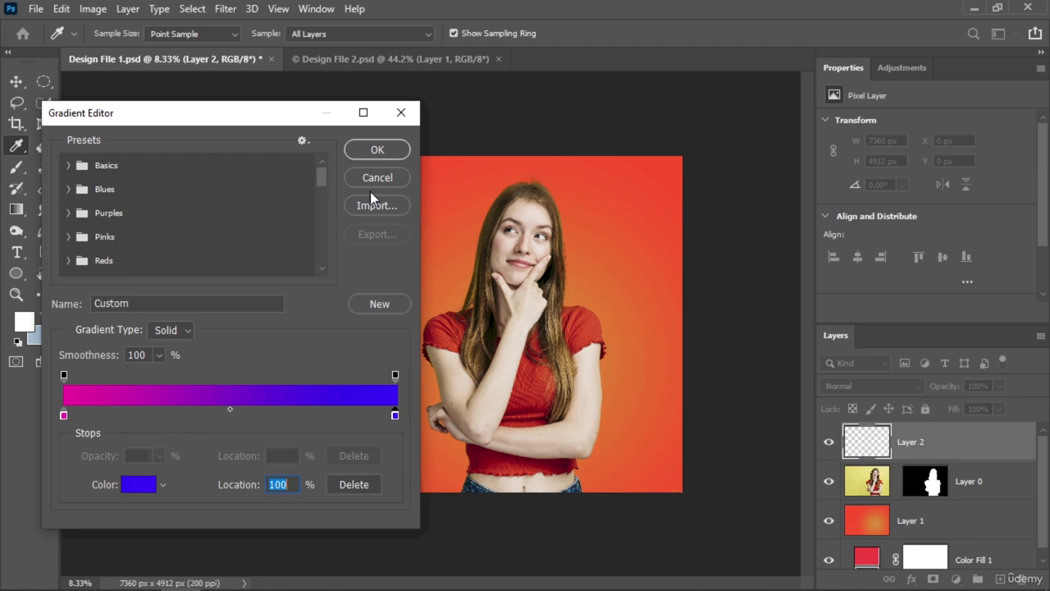
left_click(377, 152)
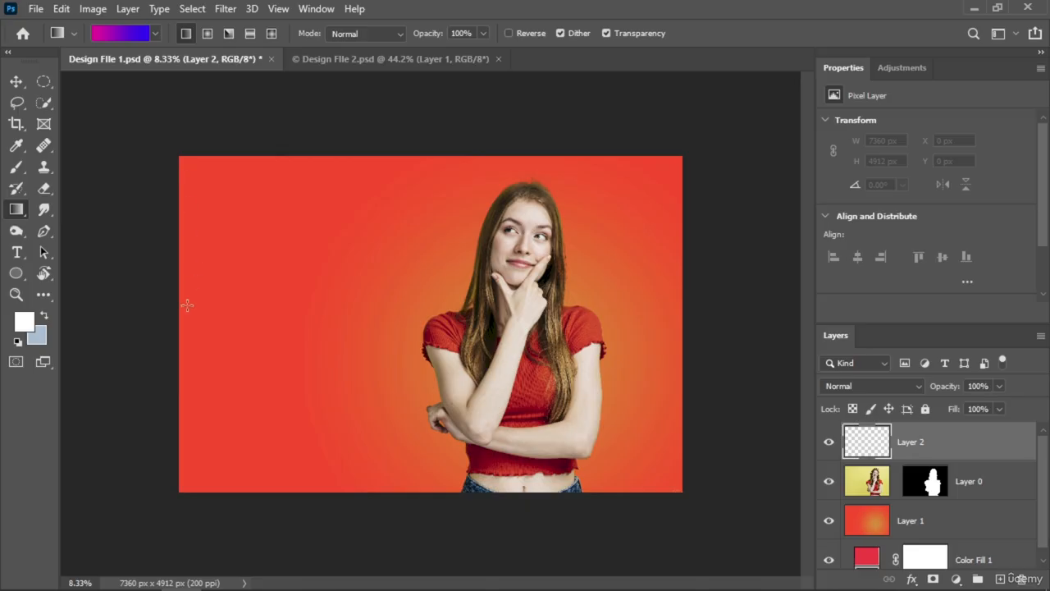
Step: Try the pink-to-blue linear gradient horizontally across the canvas, and again diagonally from lower left to upper right, undoing each one
left_click_drag(181, 323, 661, 327)
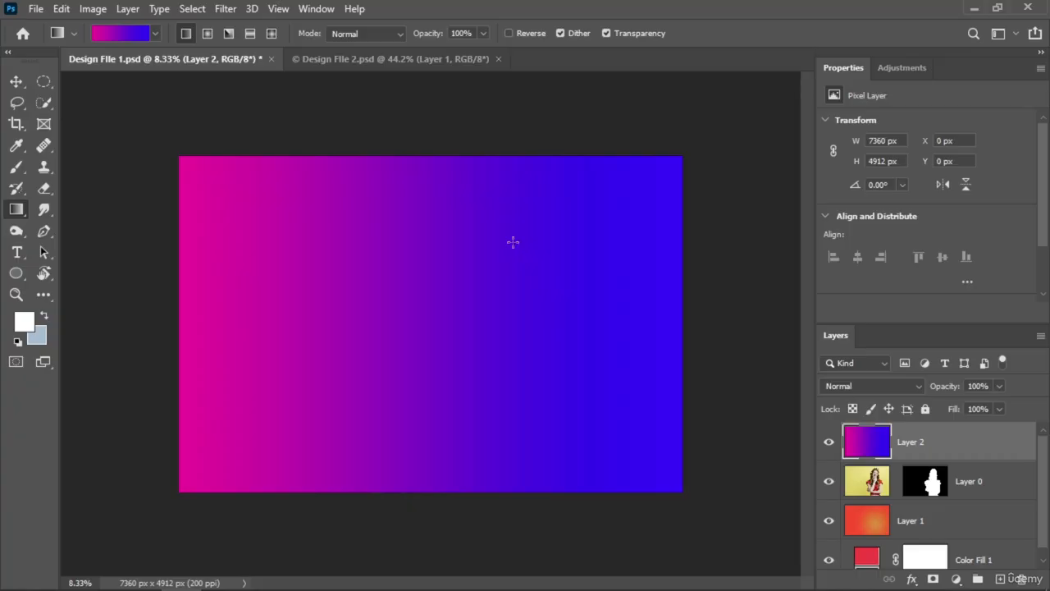
key("ctrl+z")
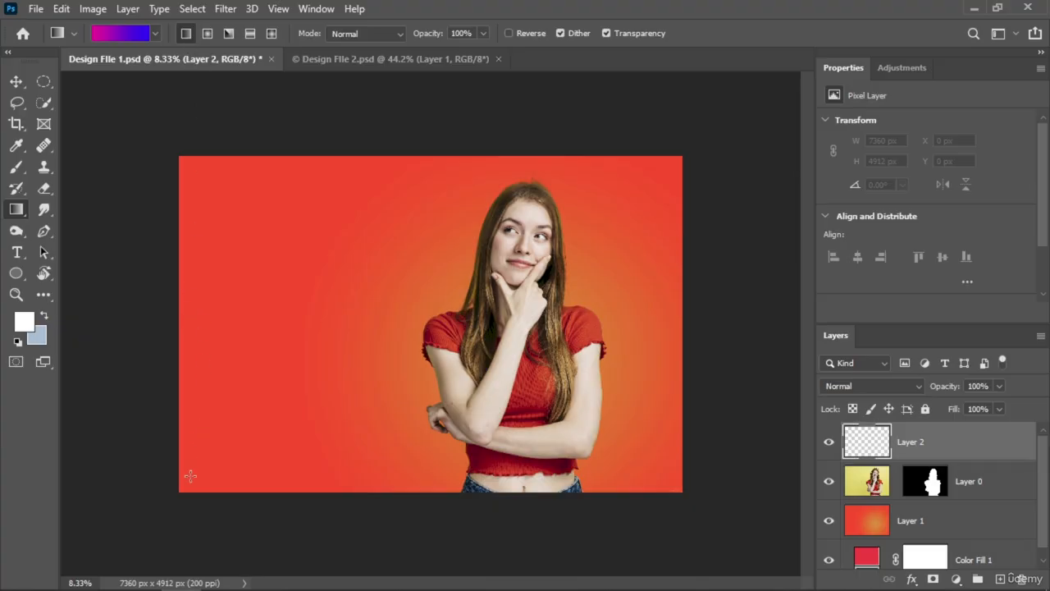
left_click_drag(185, 484, 663, 171)
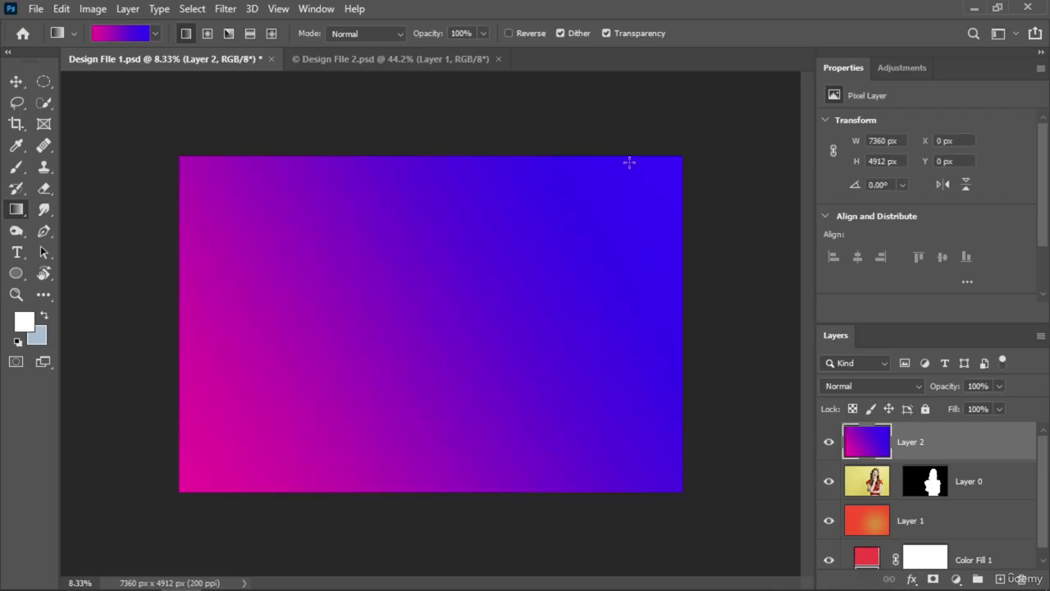
key("ctrl+z")
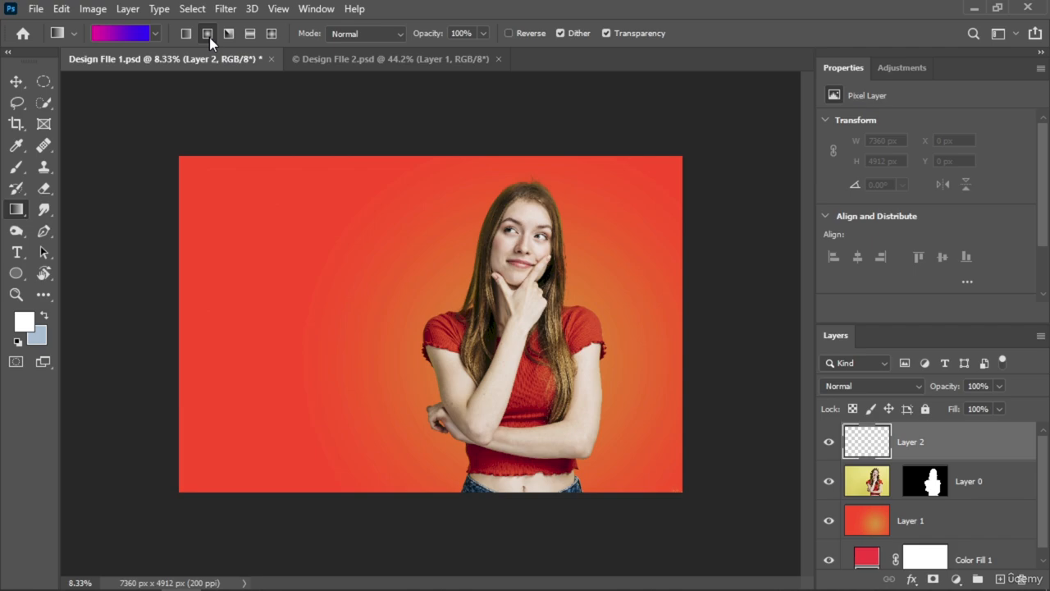
Step: Try a radial pink-to-blue gradient from the canvas centre to beyond its upper edge, and undo it
left_click_drag(425, 328, 422, 91)
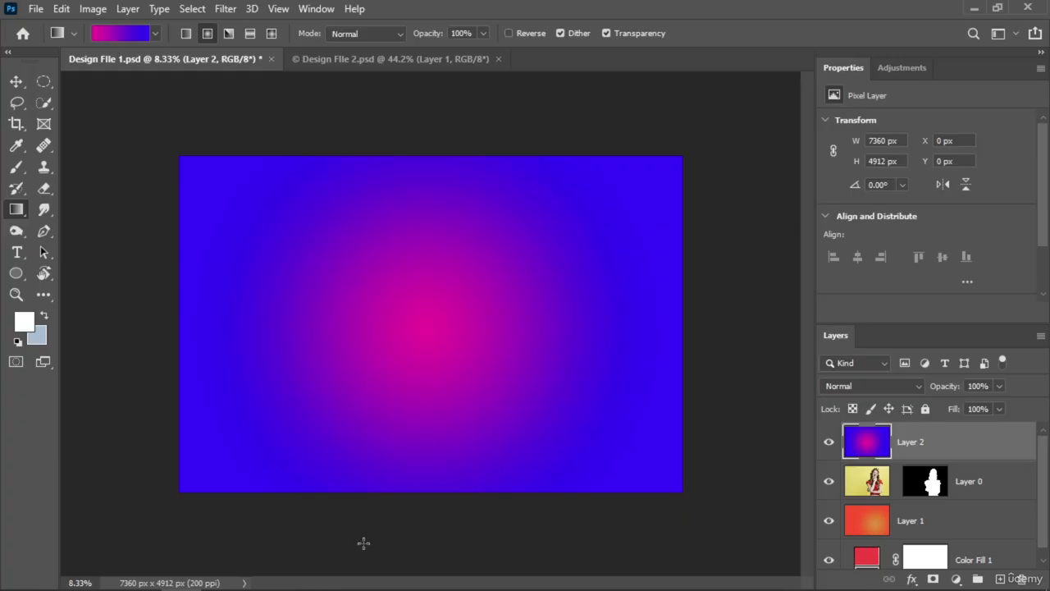
key("ctrl+z")
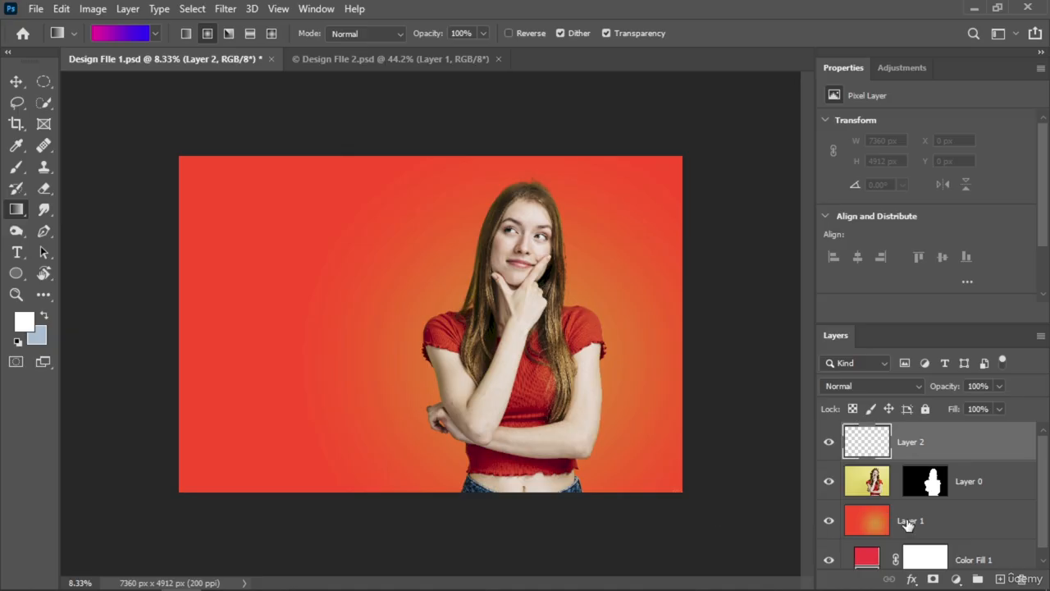
Step: Hide Layer 0 and set the gradient's starting colour stop to the orange sampled from the background's glow centre
left_click(828, 482)
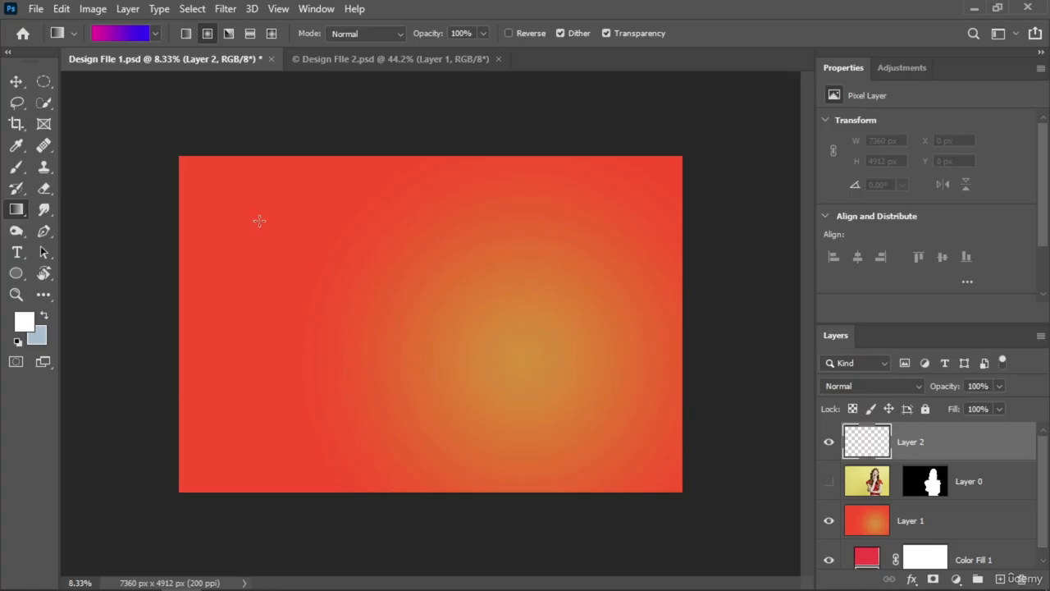
left_click(109, 33)
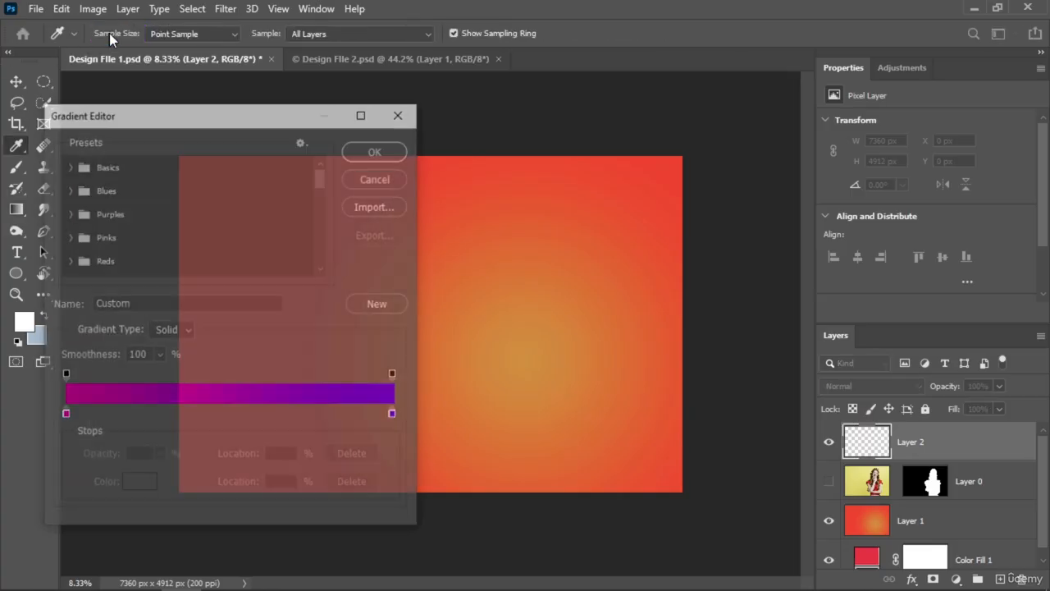
left_click_drag(135, 115, 780, 97)
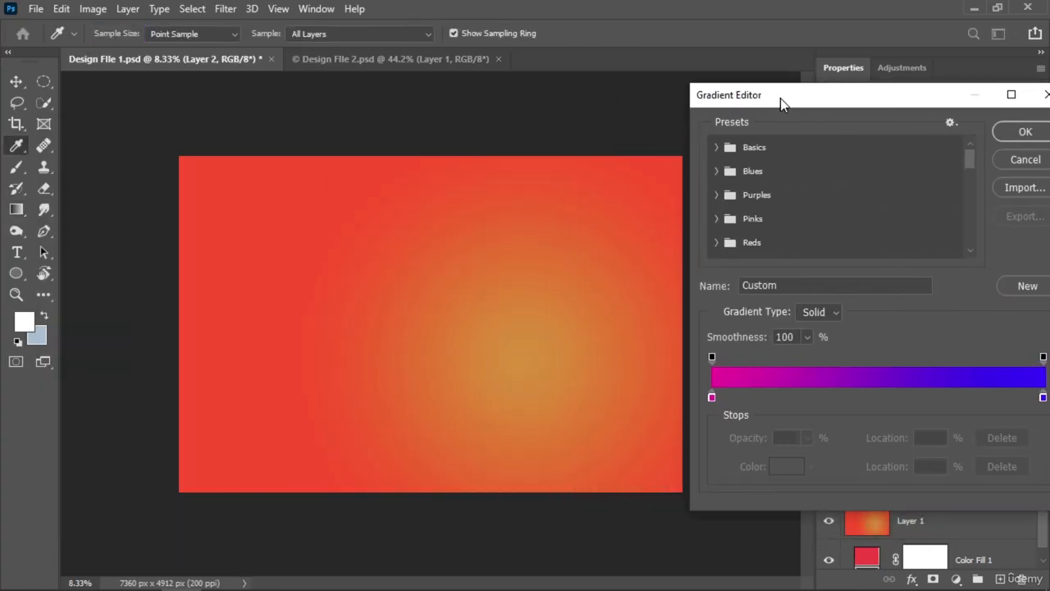
double_click(712, 396)
left_click_drag(583, 183, 690, 224)
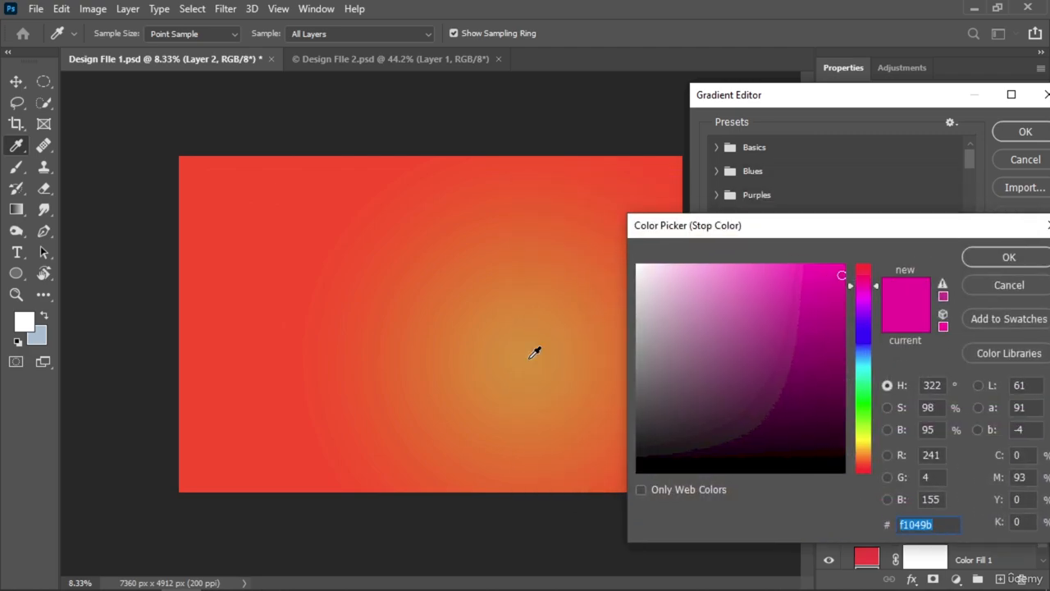
left_click(527, 345)
left_click(997, 261)
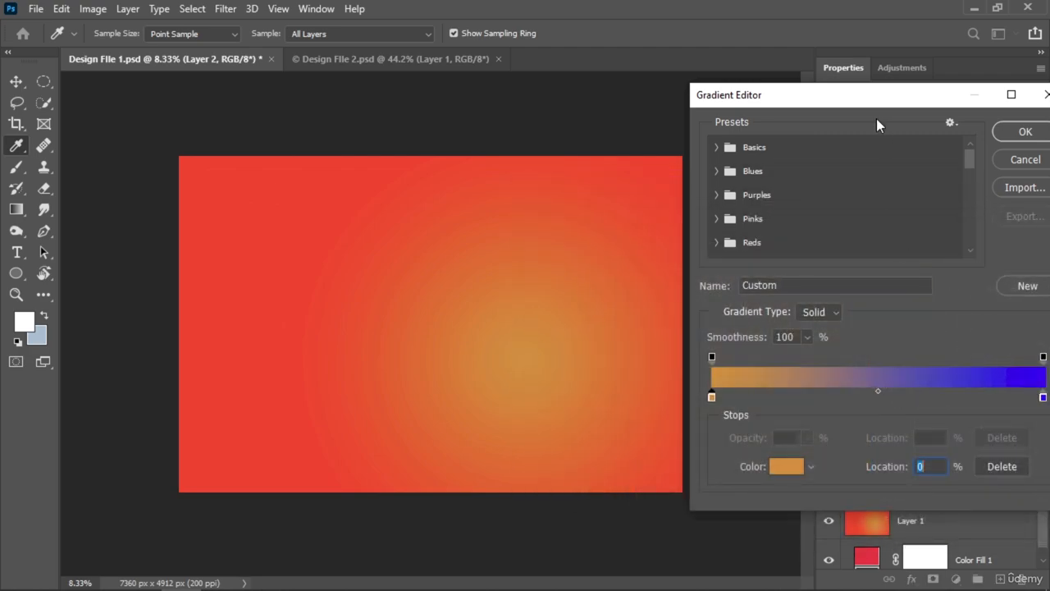
Step: Set the gradient's end colour stop to red ff4300, sampled from the background's upper-left corner, and accept the gradient
left_click_drag(857, 104, 785, 100)
double_click(971, 394)
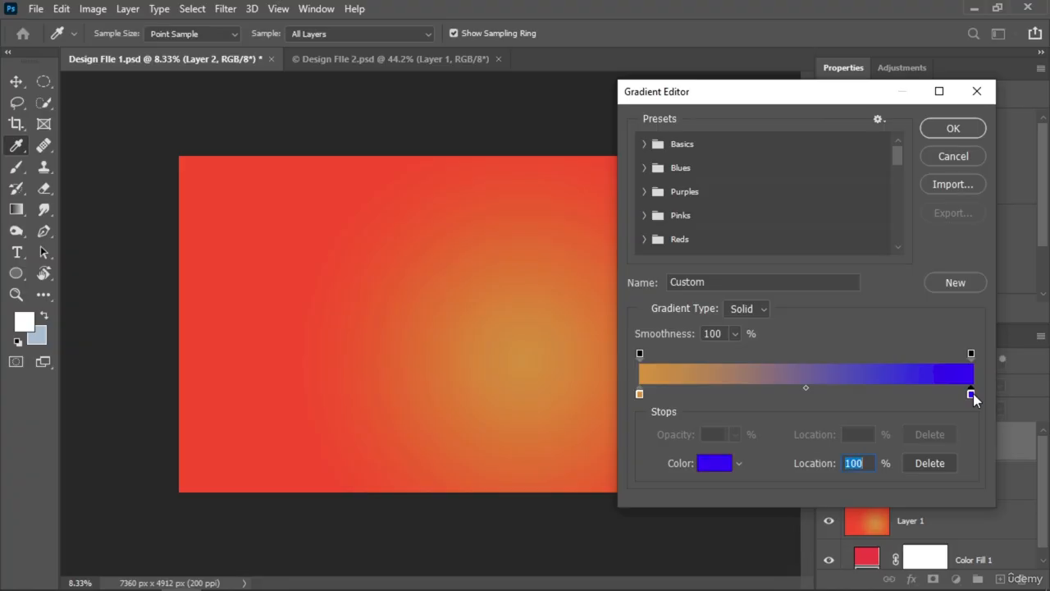
left_click(185, 164)
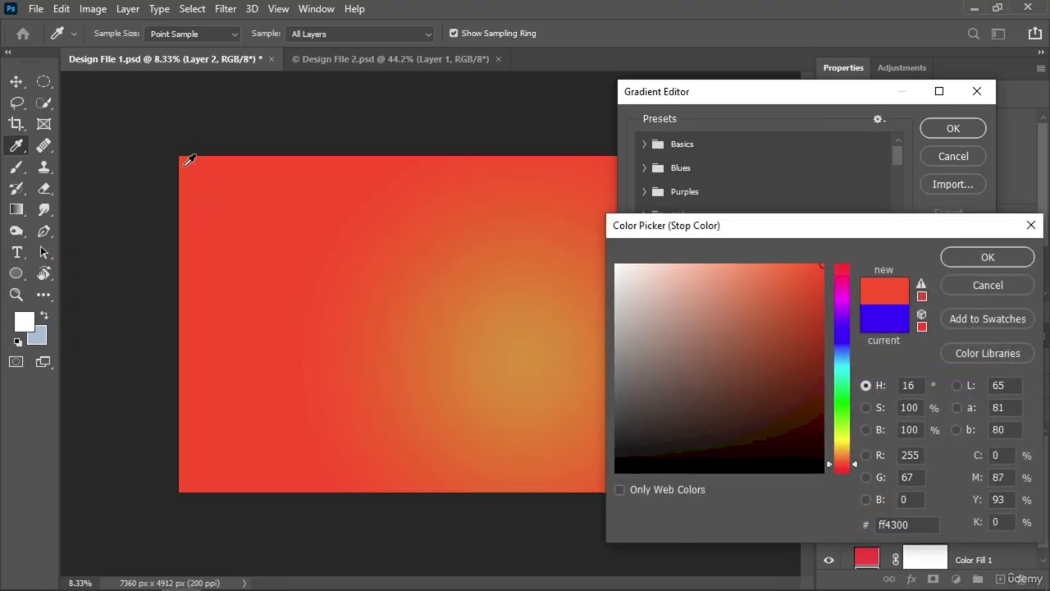
left_click(958, 258)
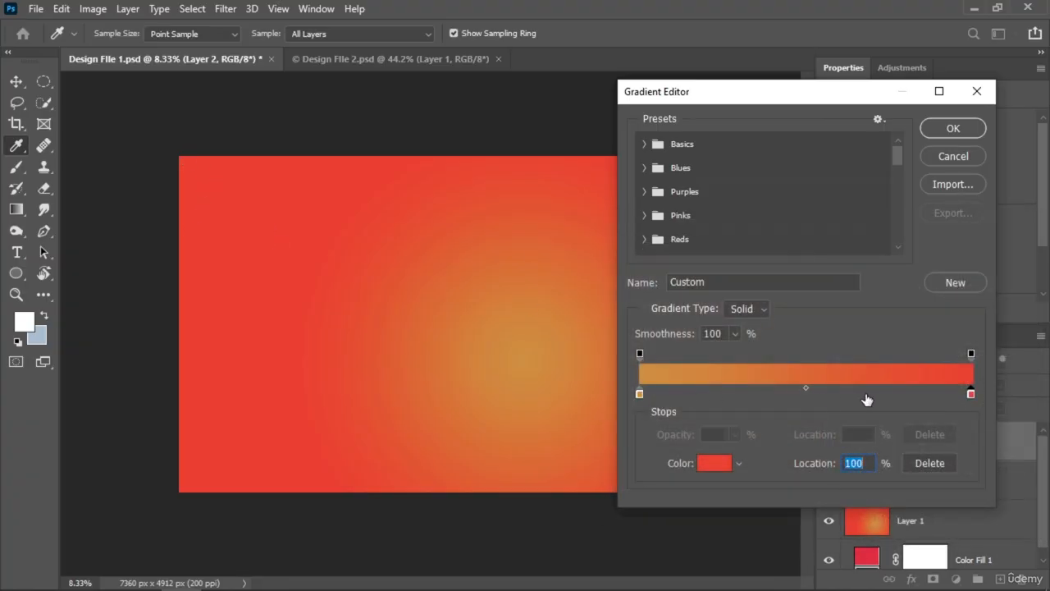
left_click(954, 128)
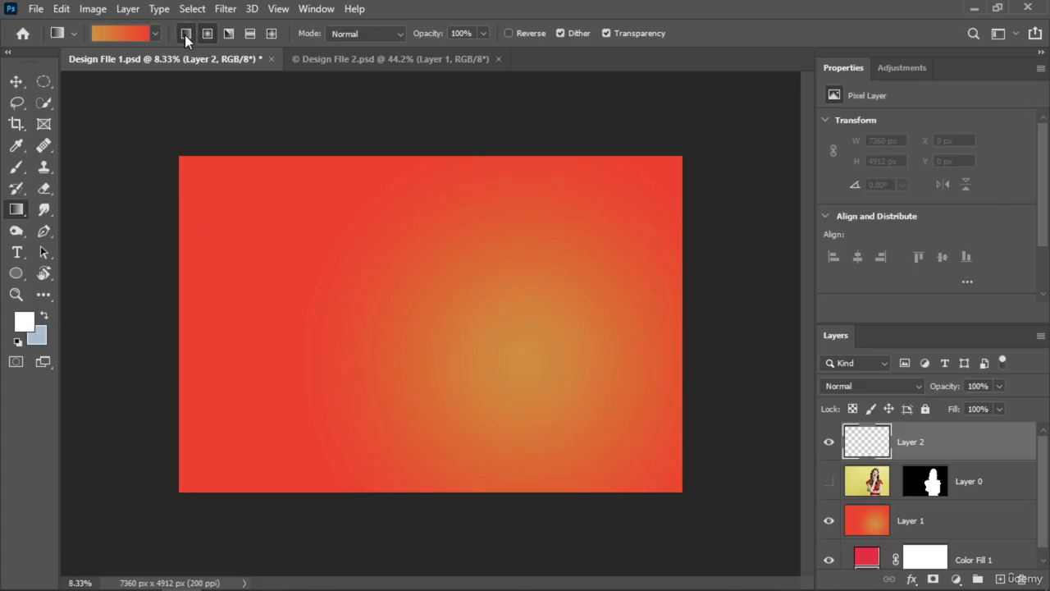
Step: Fill Layer 2 with the orange-to-red linear gradient, running diagonally from the canvas's upper left to its lower right
left_click_drag(201, 225, 686, 420)
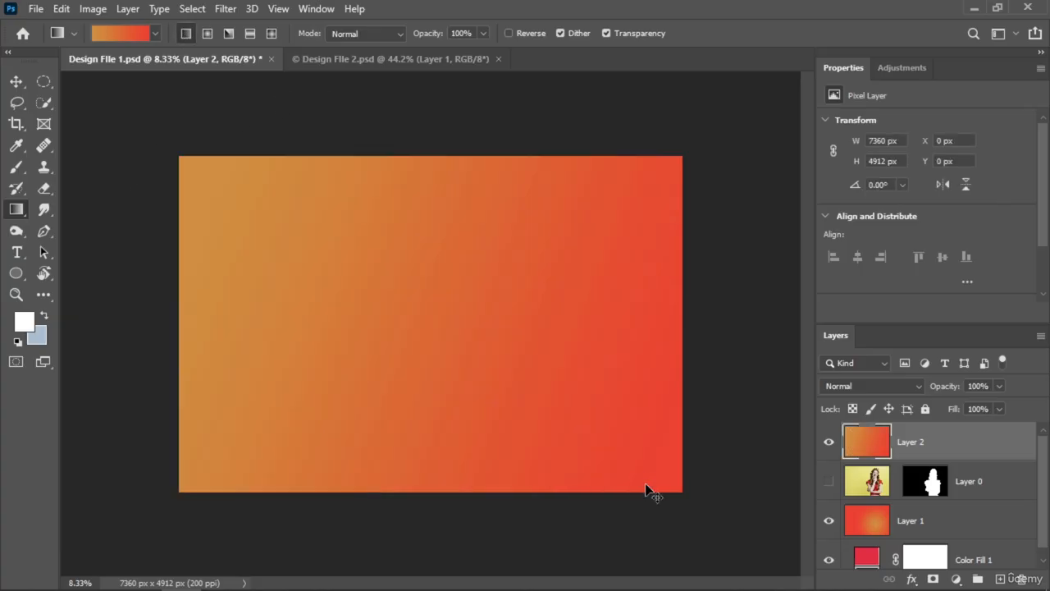
Step: Undo the linear gradient fill on Layer 2 and show Layer 0 again
key("ctrl+z")
left_click(828, 482)
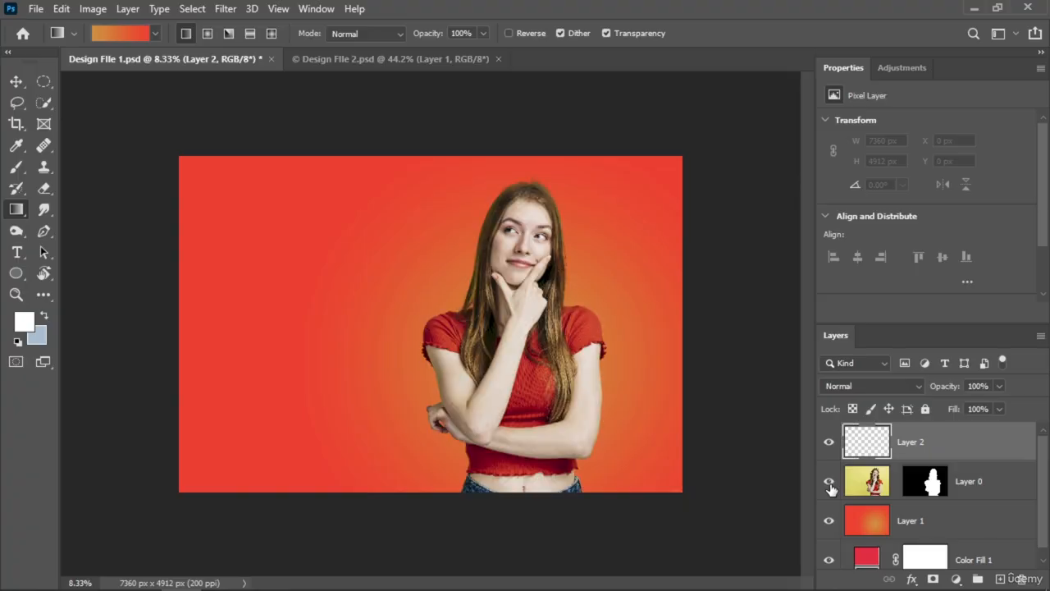
Step: Switch the gradient type to radial, try it on Layer 2 from near the canvas centre to beyond its upper-left edge, and undo the fill
left_click(209, 35)
left_click_drag(405, 352, 201, 56)
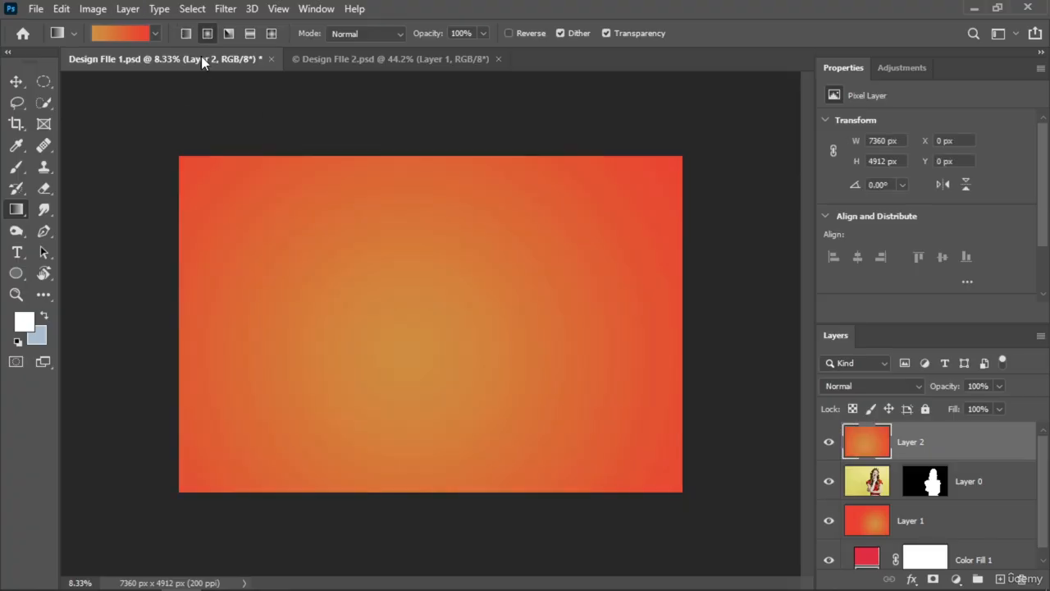
key("ctrl+z")
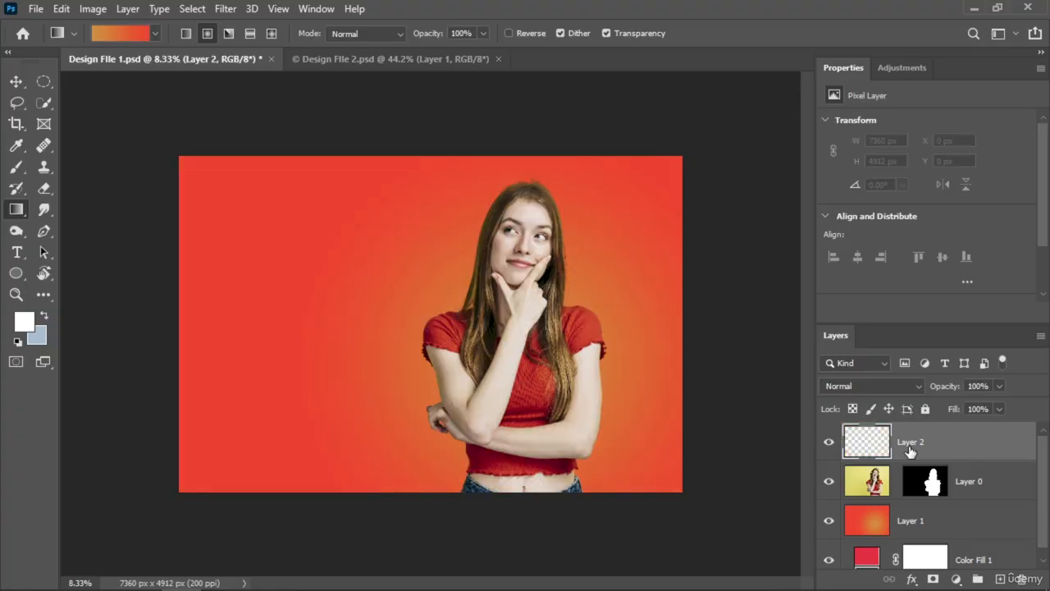
Step: Delete the empty Layer 2 and select Layer 1 behind the woman
left_click_drag(910, 451, 1023, 579)
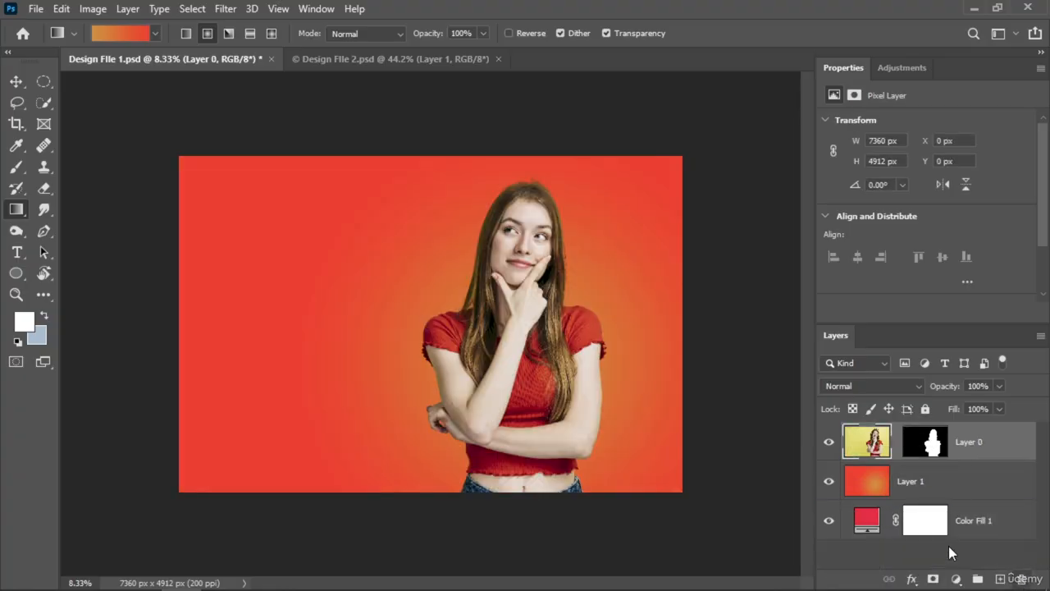
left_click(912, 486)
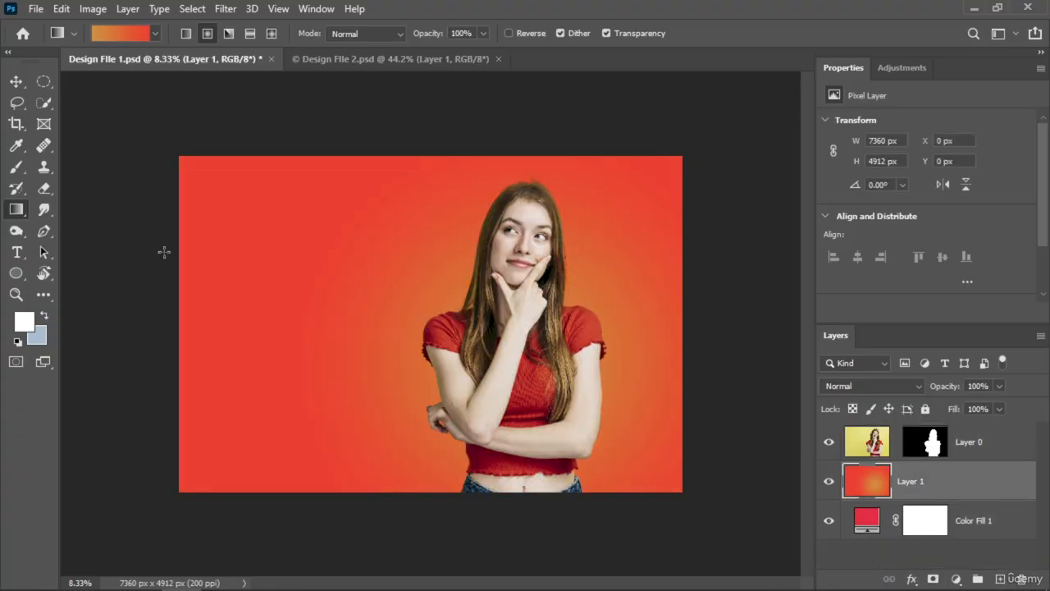
Step: Open the gradient for editing and set its starting colour stop to pinkish red ff003c
left_click(105, 35)
left_click_drag(696, 101, 648, 101)
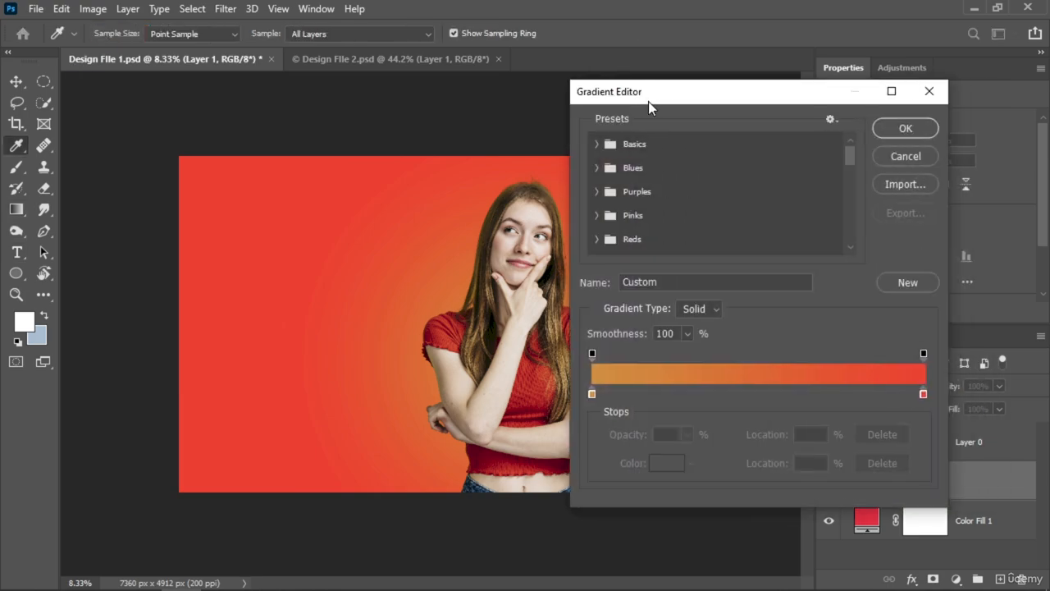
double_click(592, 392)
left_click_drag(840, 313, 827, 271)
left_click_drag(820, 272, 822, 254)
key("Return")
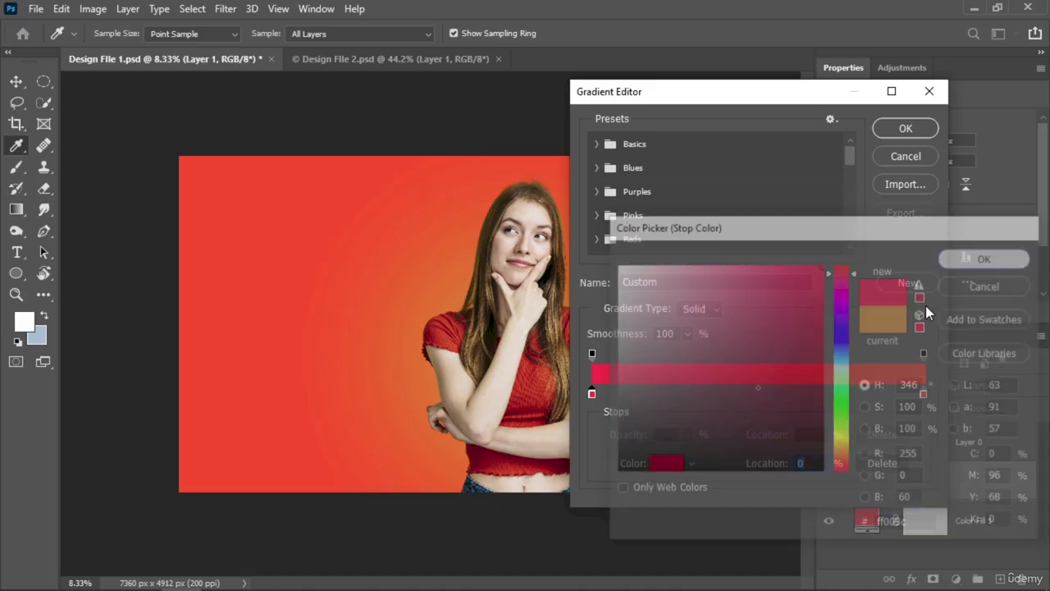
Step: Set the gradient's end colour stop to blue 007eff and fill Layer 1 radially from behind the woman to the canvas's upper-left corner
double_click(925, 393)
left_click_drag(831, 378, 858, 342)
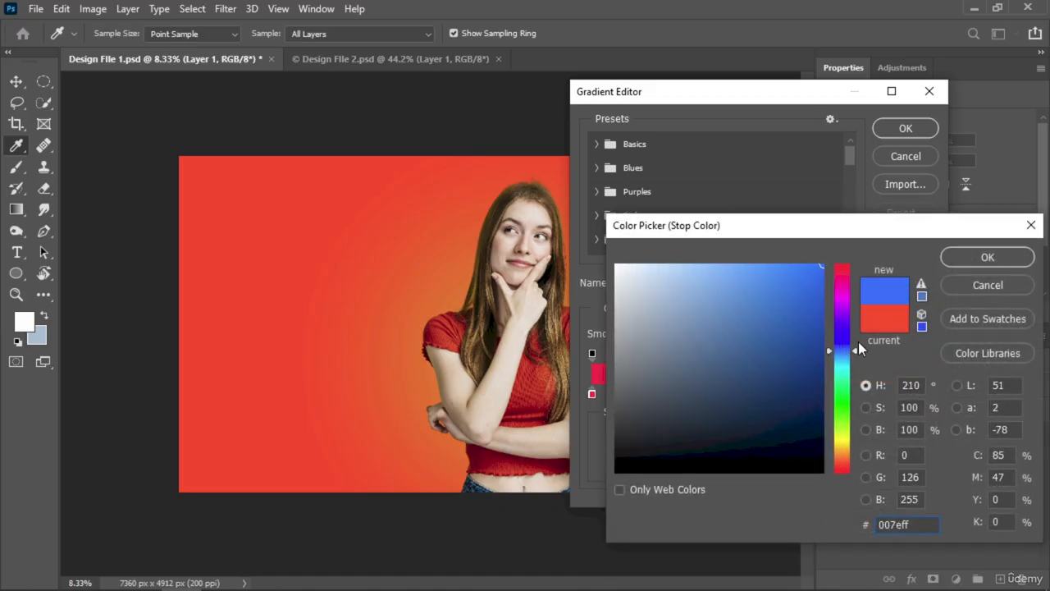
left_click(985, 257)
left_click(902, 129)
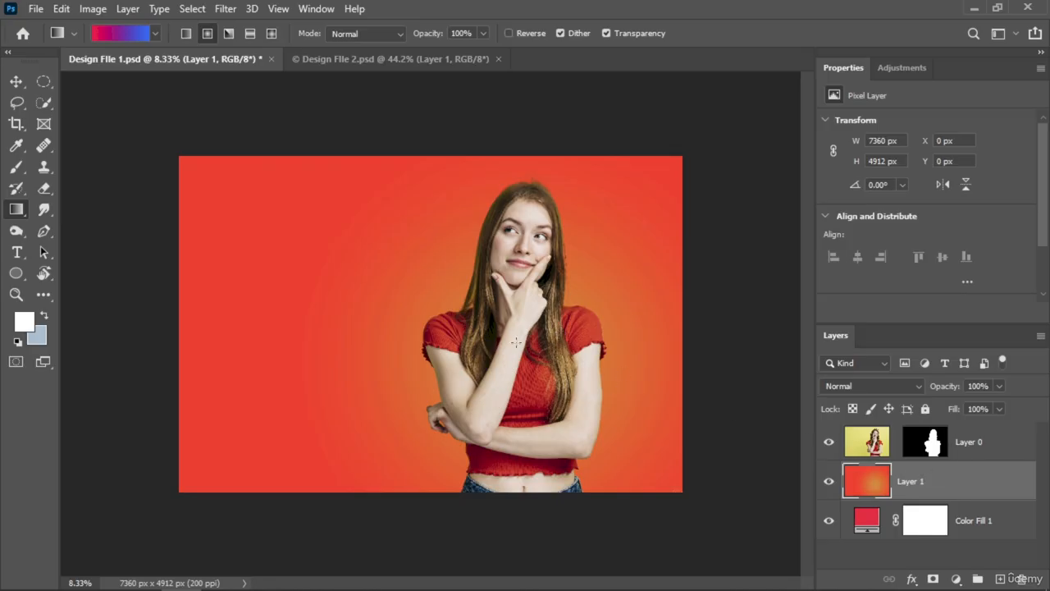
left_click_drag(516, 342, 178, 158)
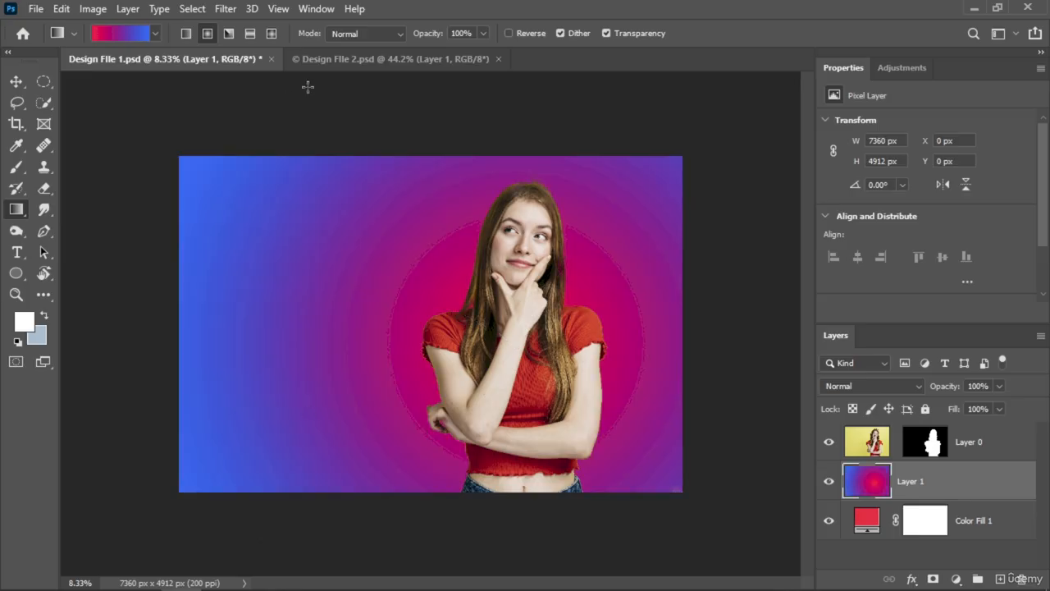
Step: Switch to the Design FIle 2.psd document and delete its orange gradient layer, Layer 1
left_click(340, 59)
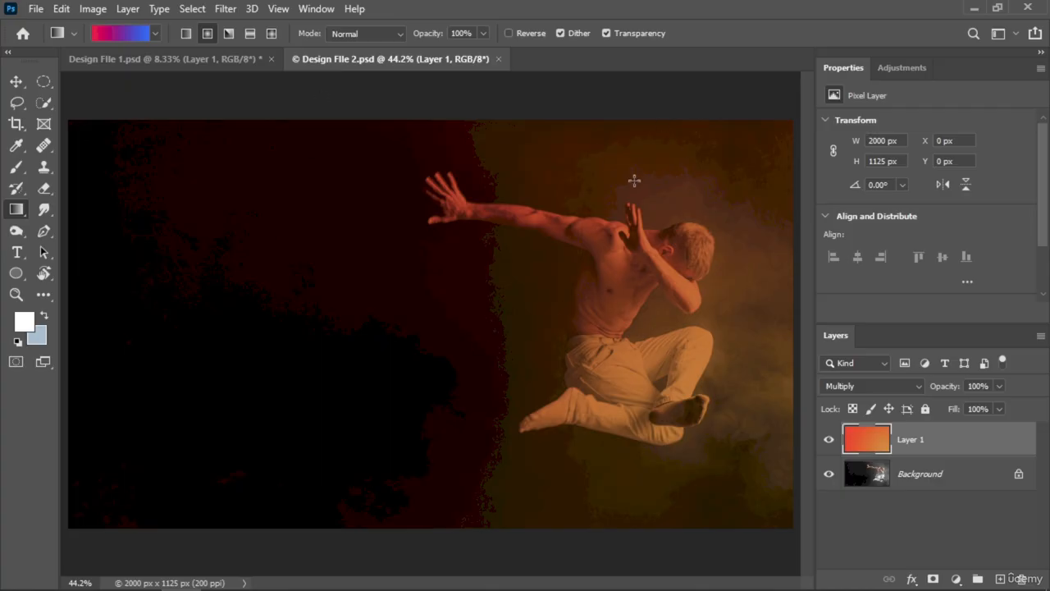
left_click_drag(909, 441, 1021, 578)
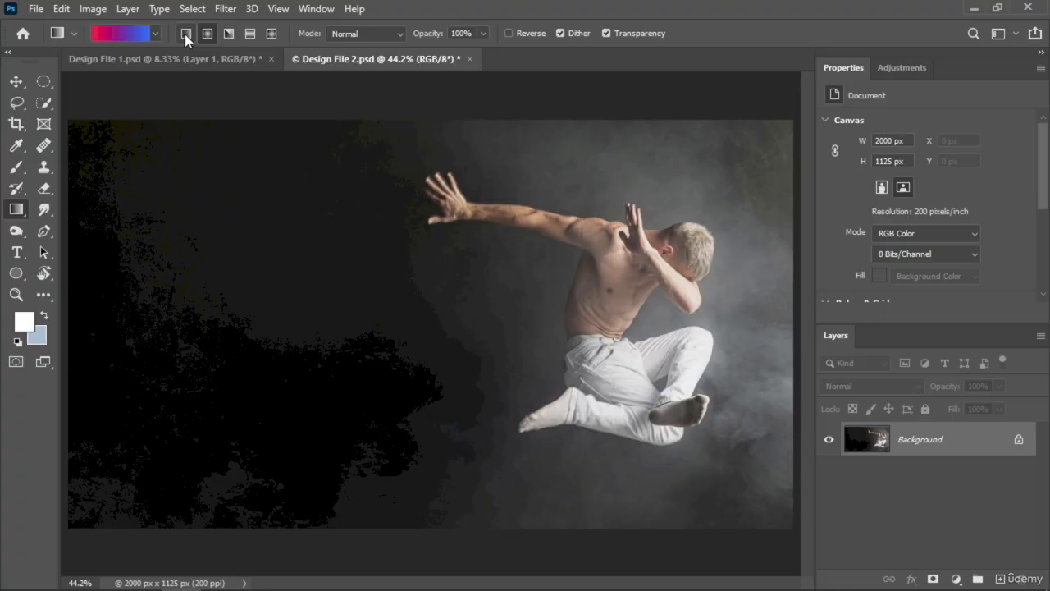
Step: Try a radial red-to-blue gradient directly on the Background layer, from the canvas's right edge to its left edge, and undo it
left_click(208, 33)
left_click_drag(785, 366, 80, 228)
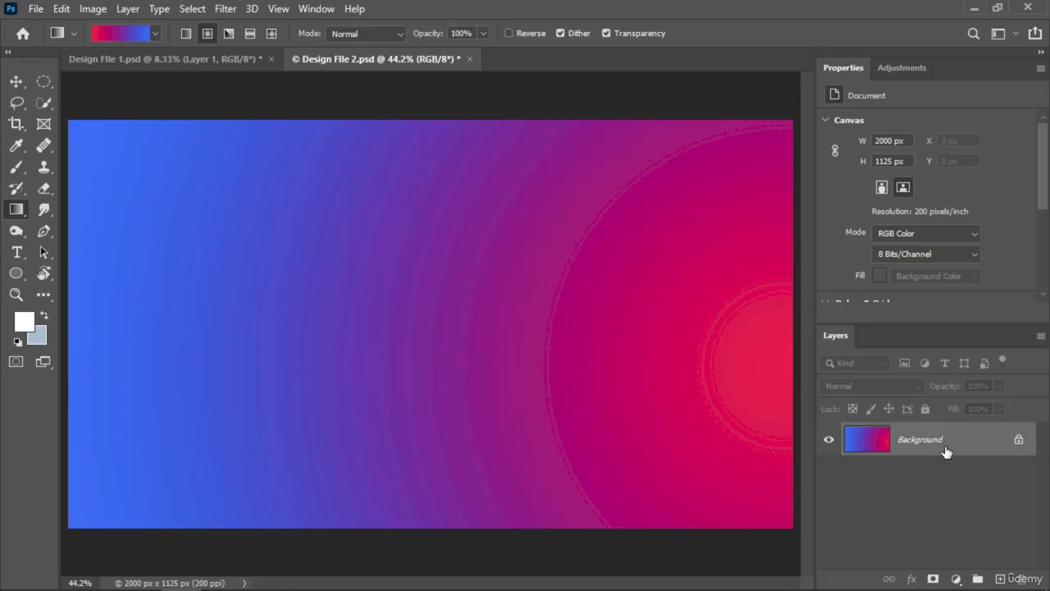
key("ctrl+z")
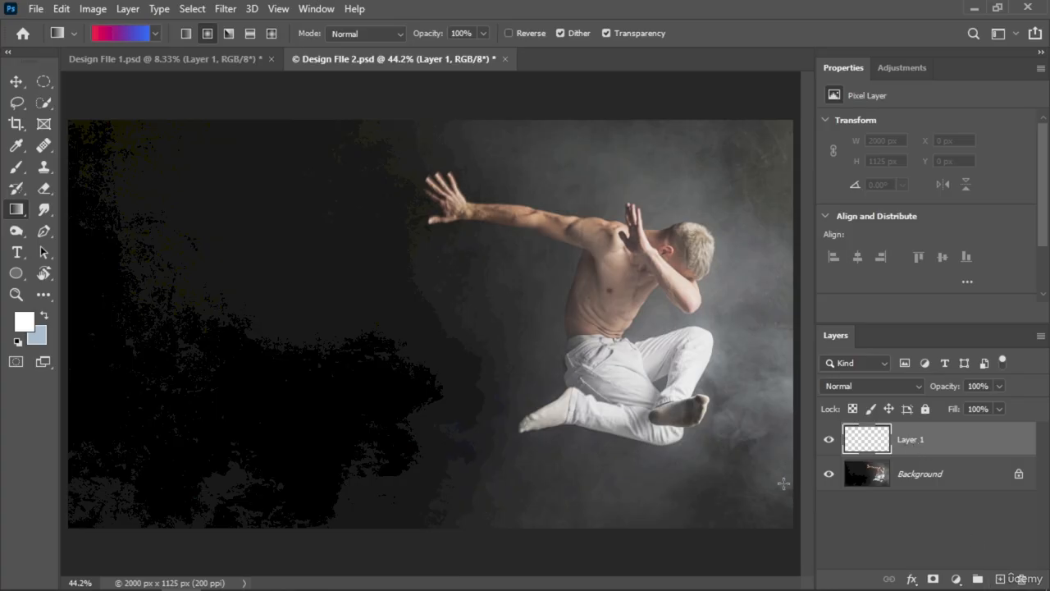
Step: Fill a new layer above the Background with the radial red-to-blue gradient, from the canvas's lower-right corner to its upper-left corner
left_click_drag(786, 516, 78, 130)
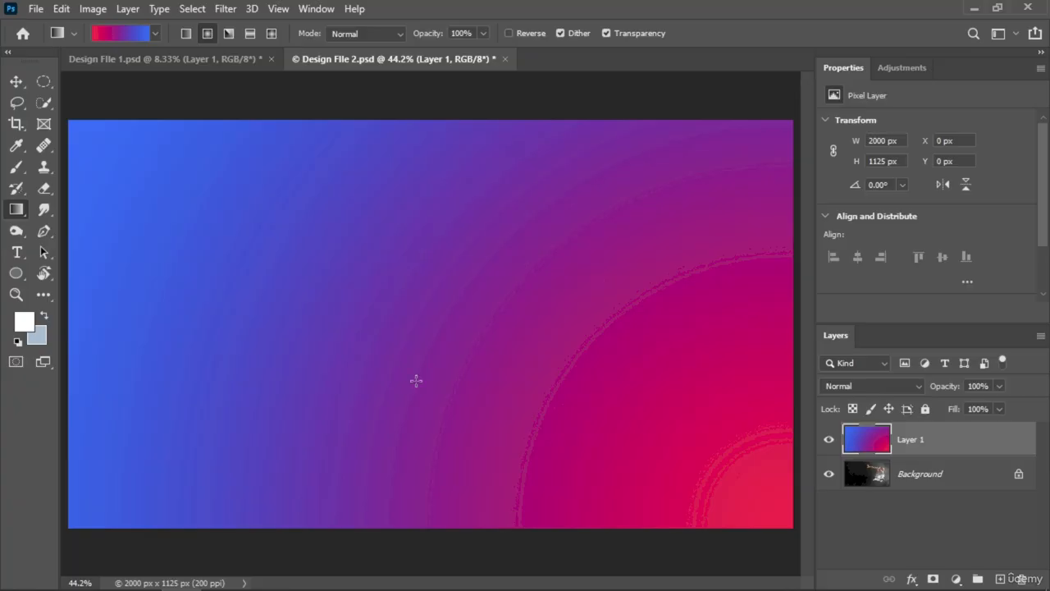
Step: Set the blend mode of the gradient layer, Layer 1, to Overlay
left_click(1002, 479)
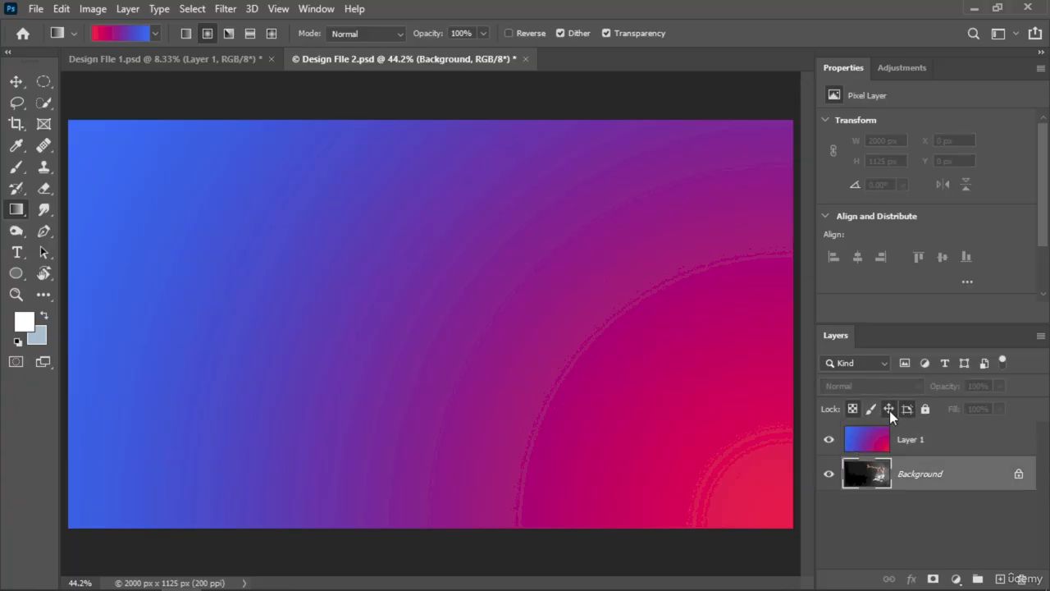
left_click(921, 439)
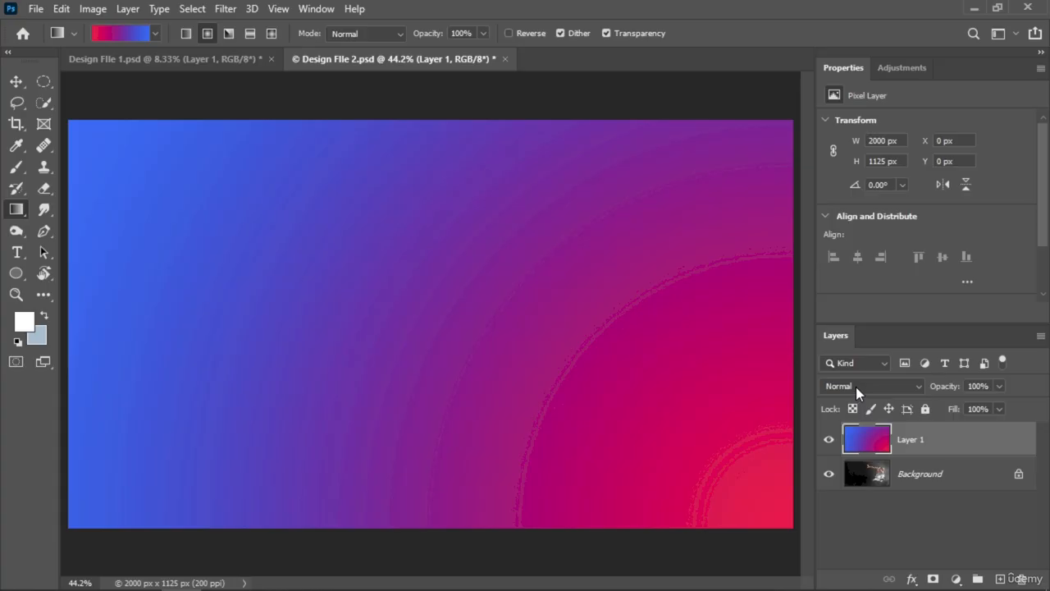
left_click(917, 386)
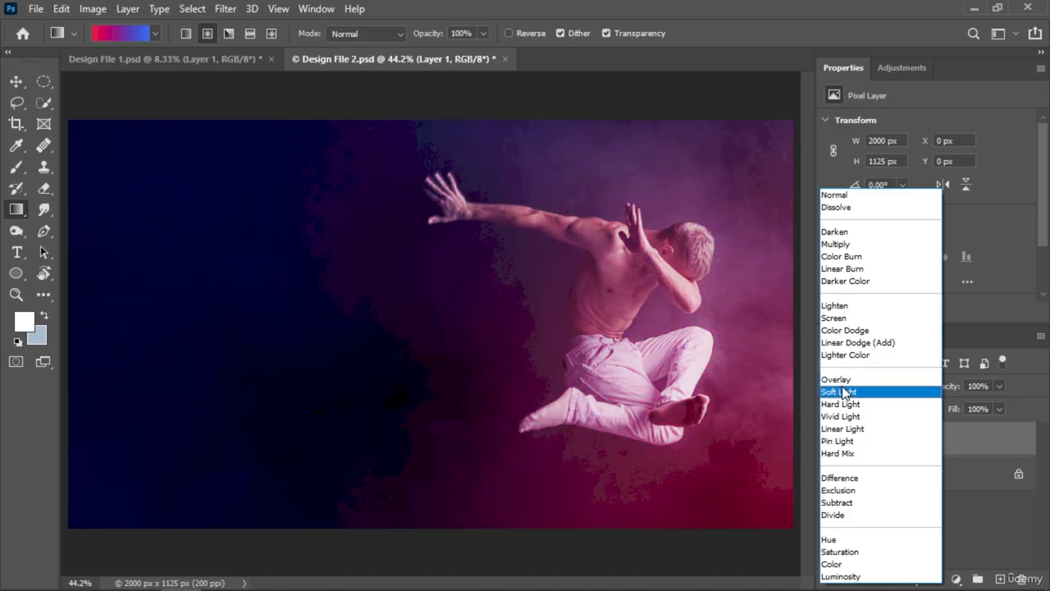
left_click(840, 381)
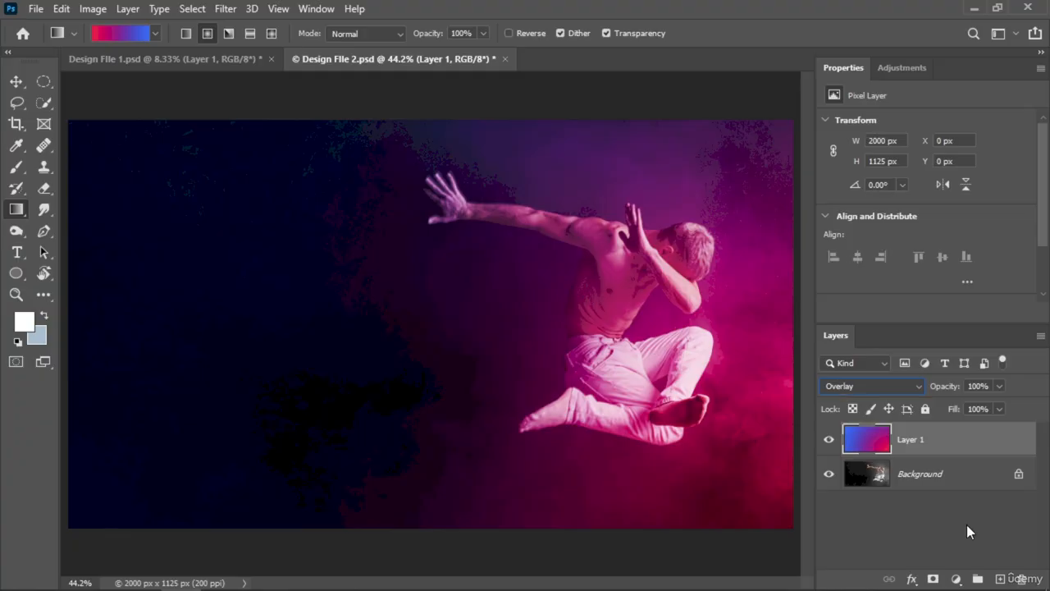
left_click(876, 385)
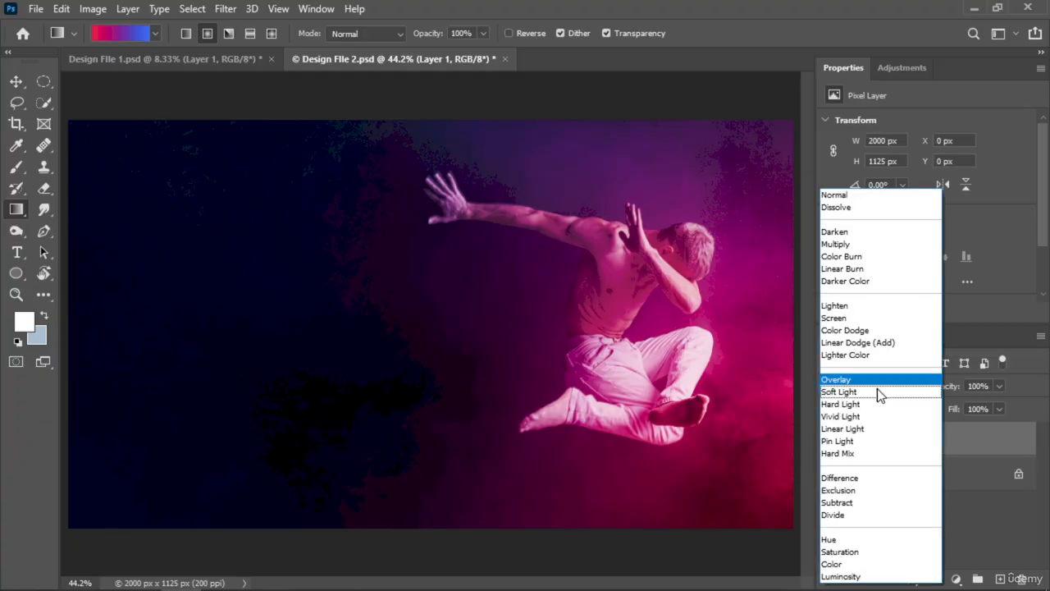
left_click(965, 474)
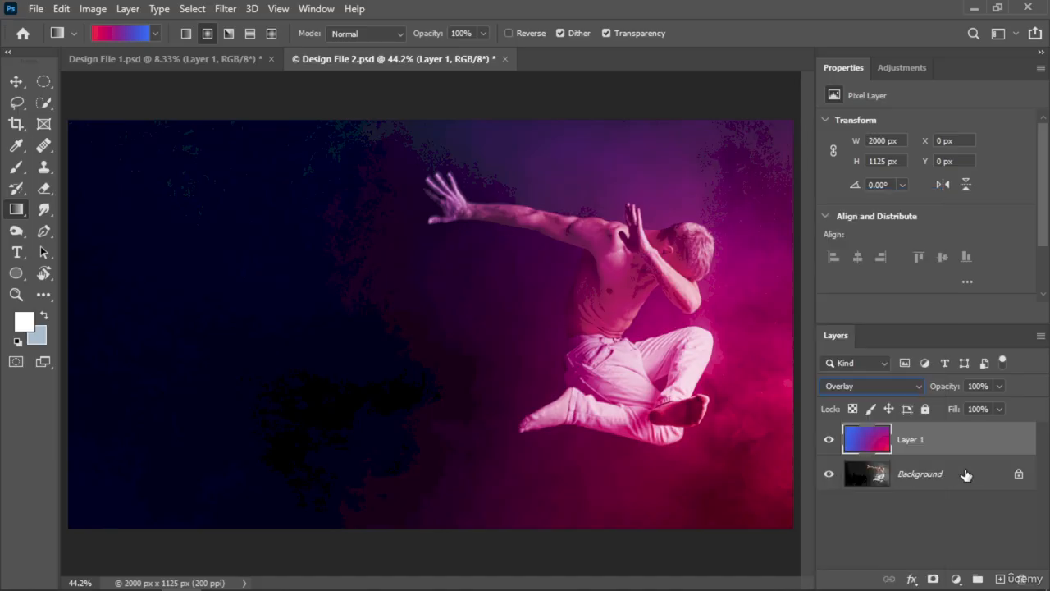